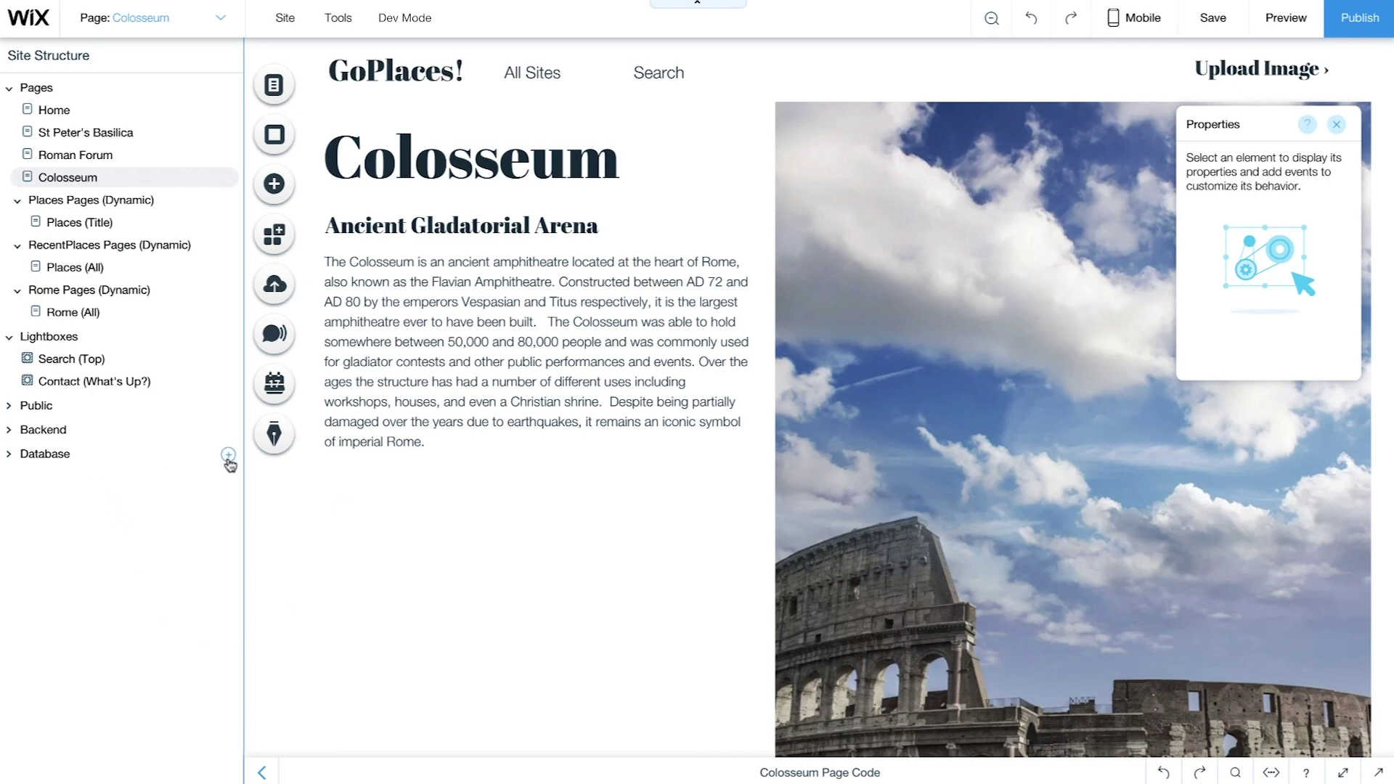
Create a new Form Submission database collection named Comments.
click(229, 456)
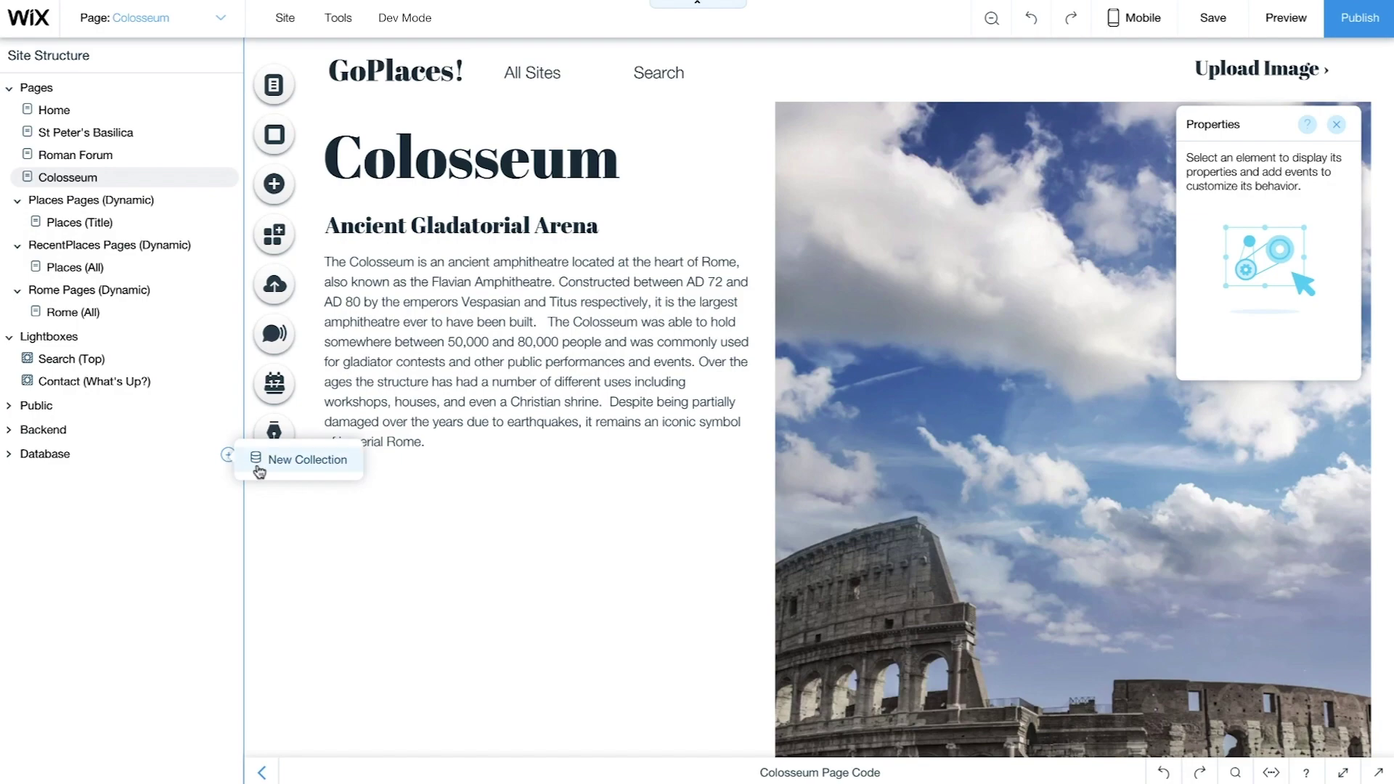
click(304, 472)
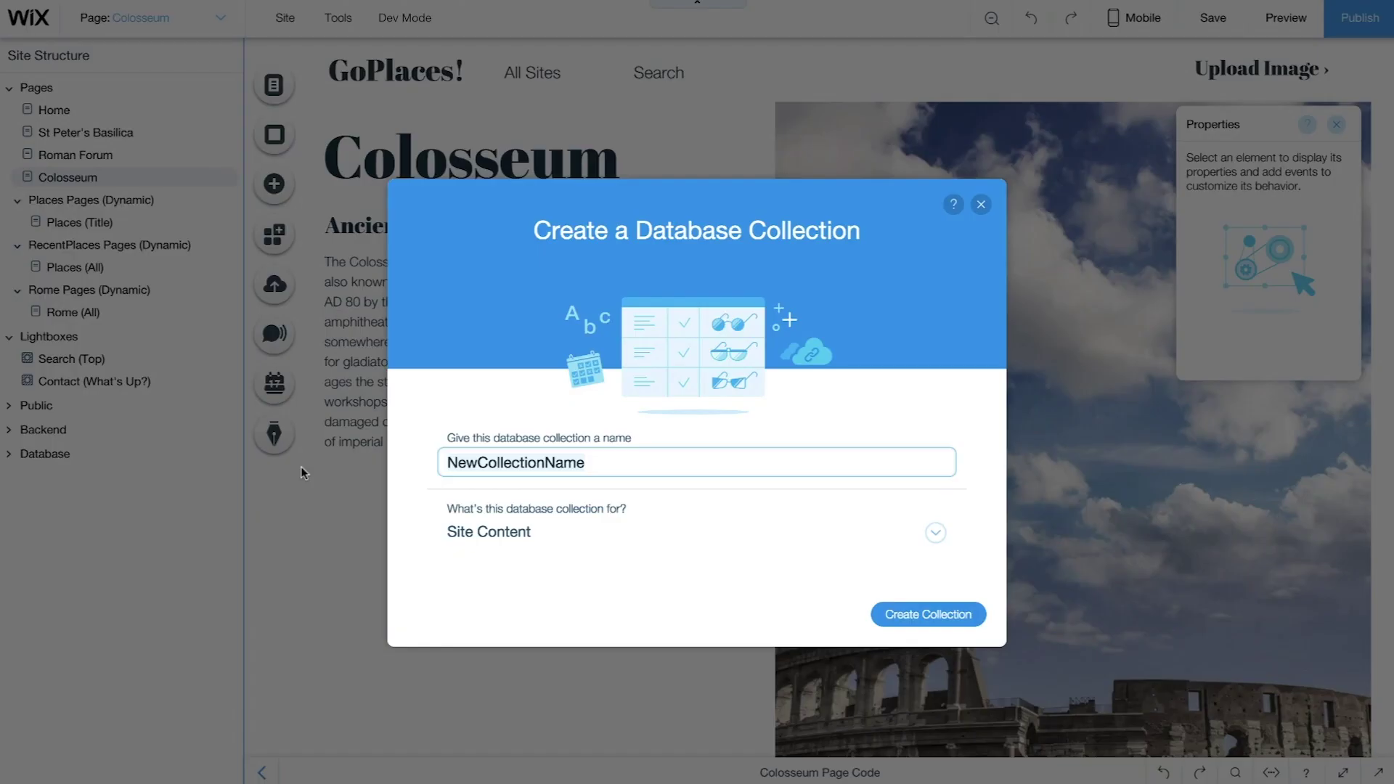
text(Comments)
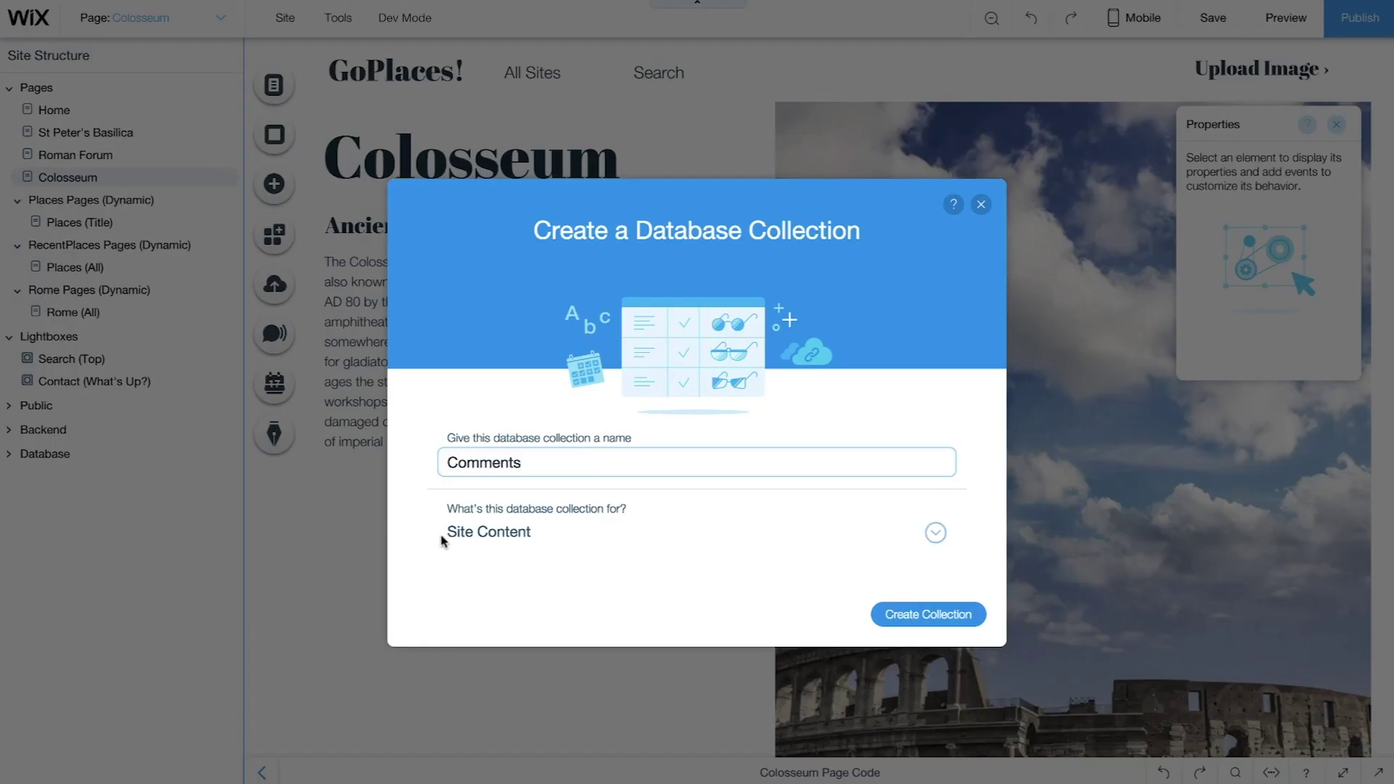
click(645, 543)
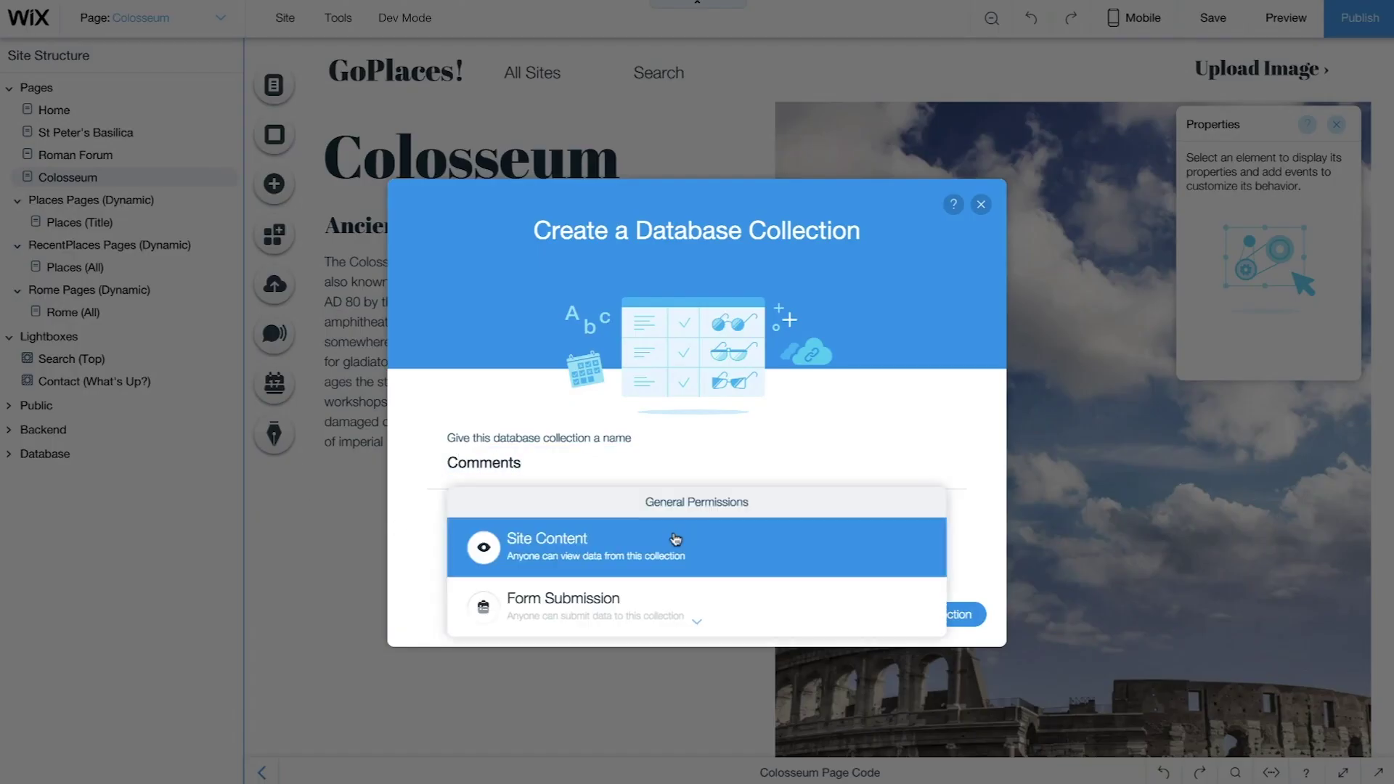
click(677, 580)
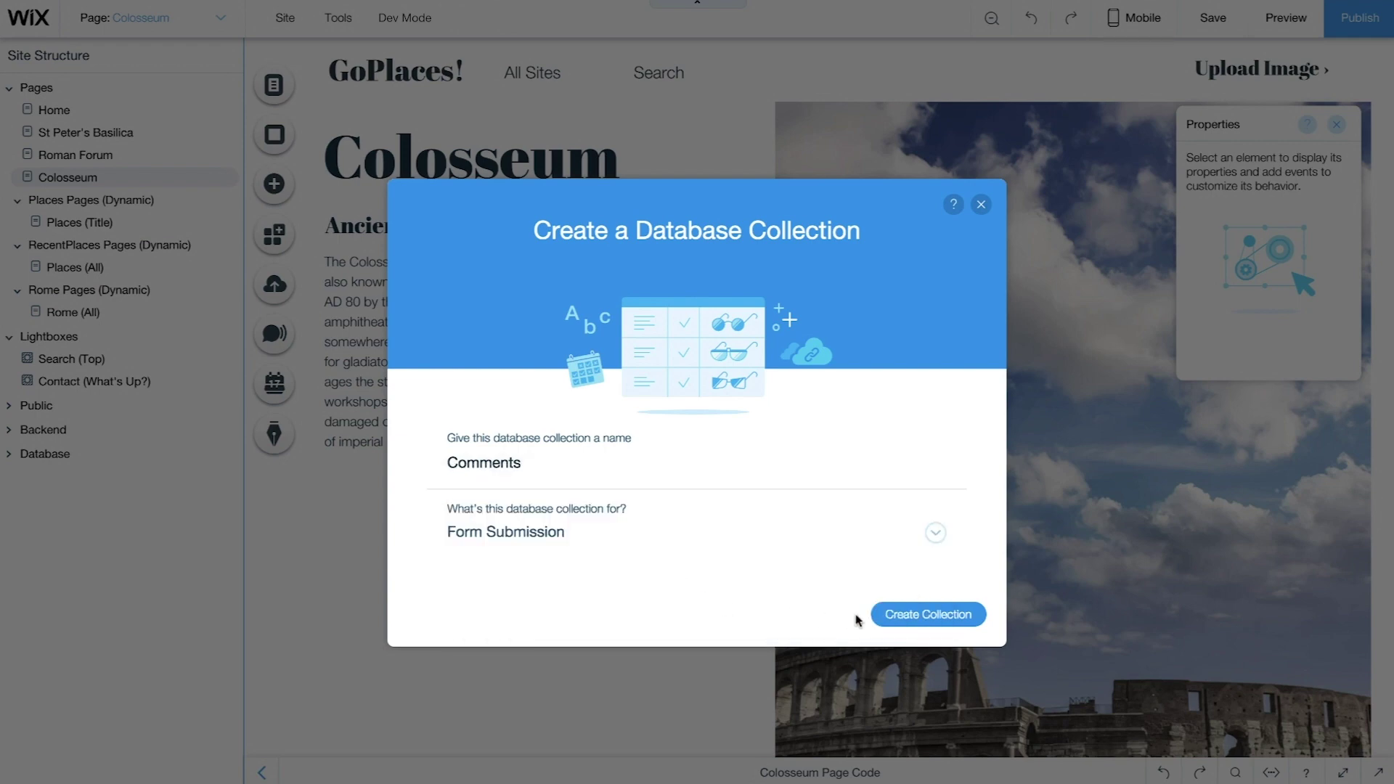
click(919, 617)
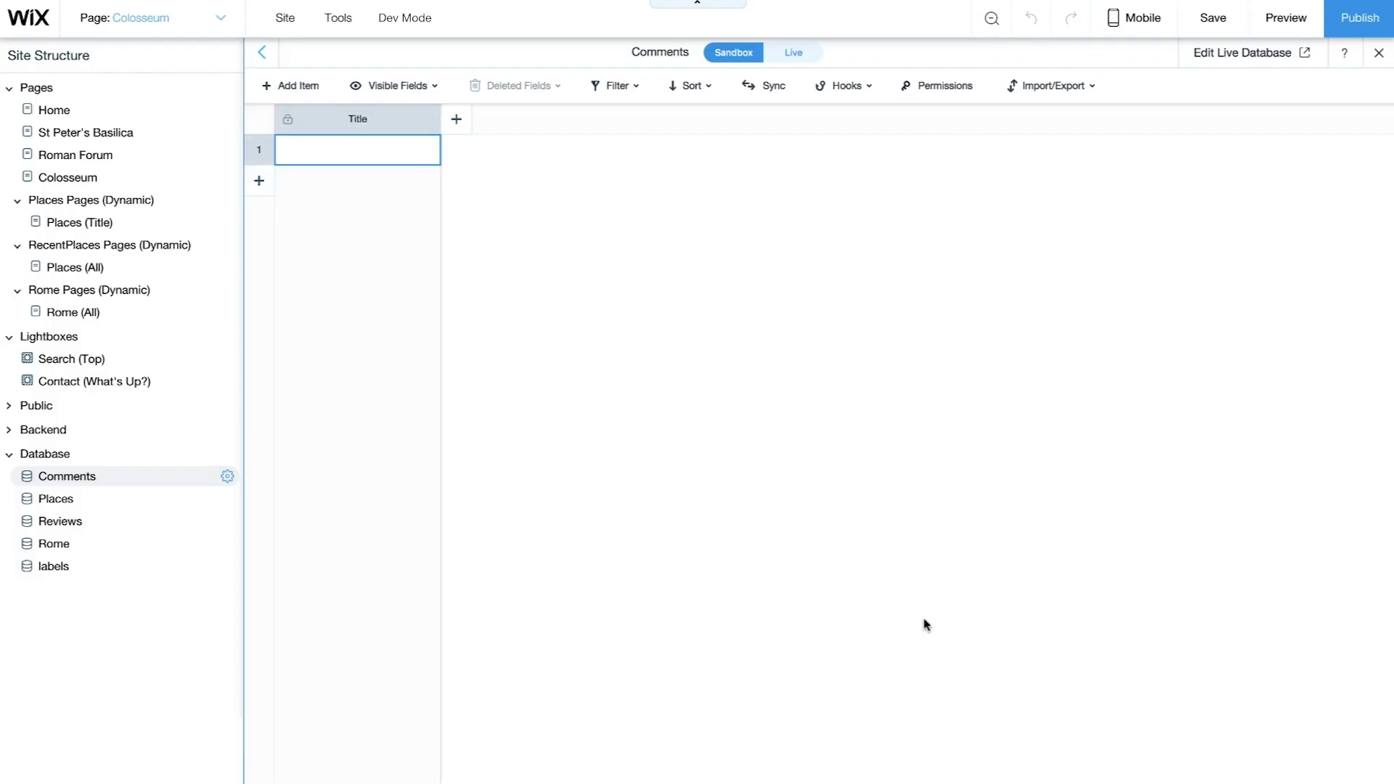
Add a Comments text field to the collection, then return to the Colosseum page.
click(457, 121)
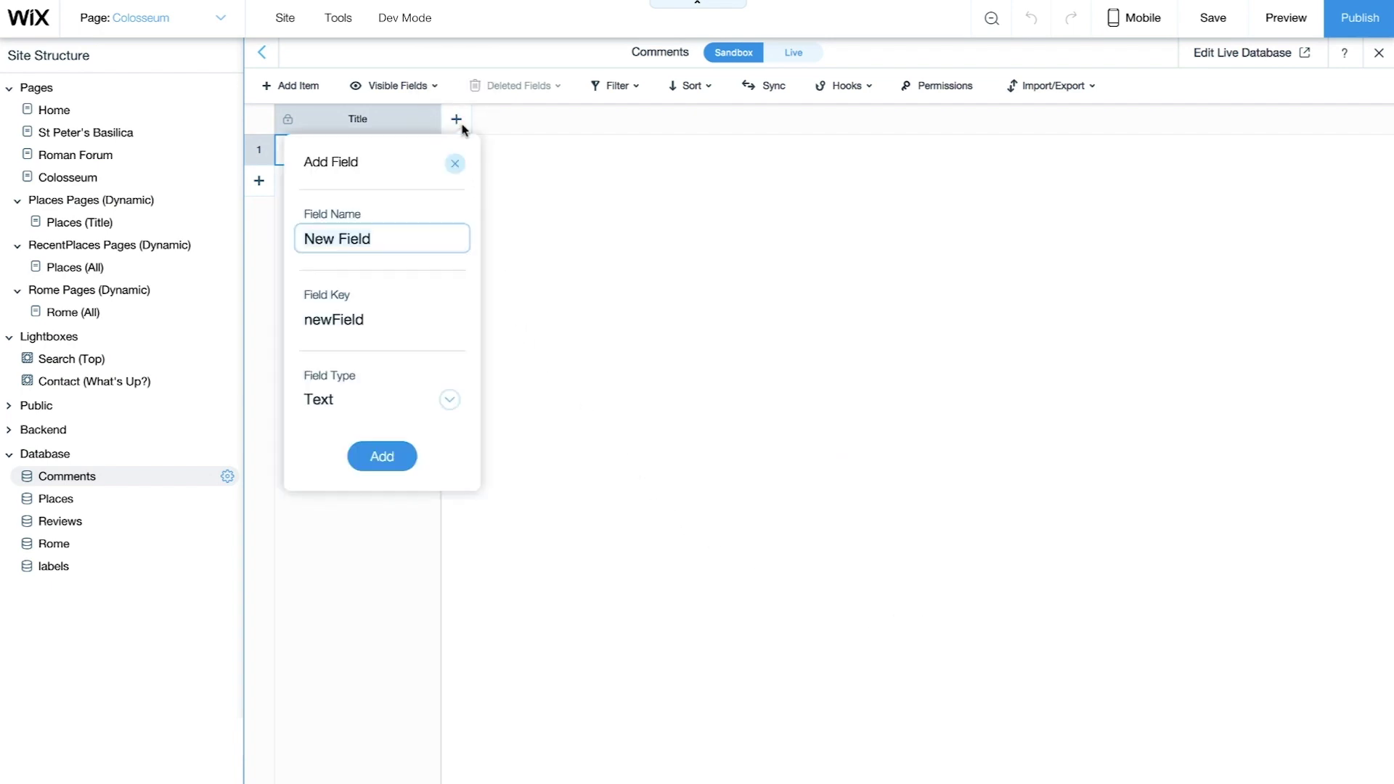
text(Comments)
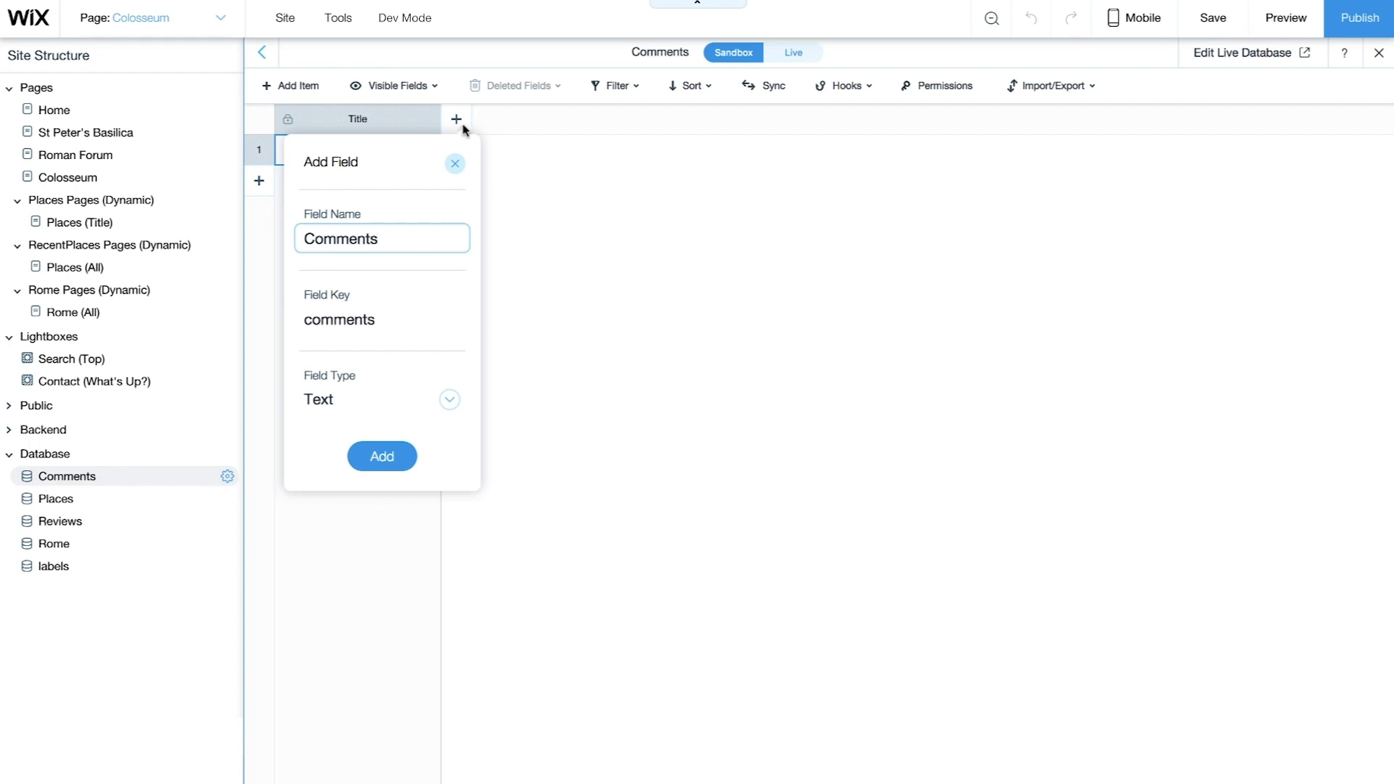
click(383, 456)
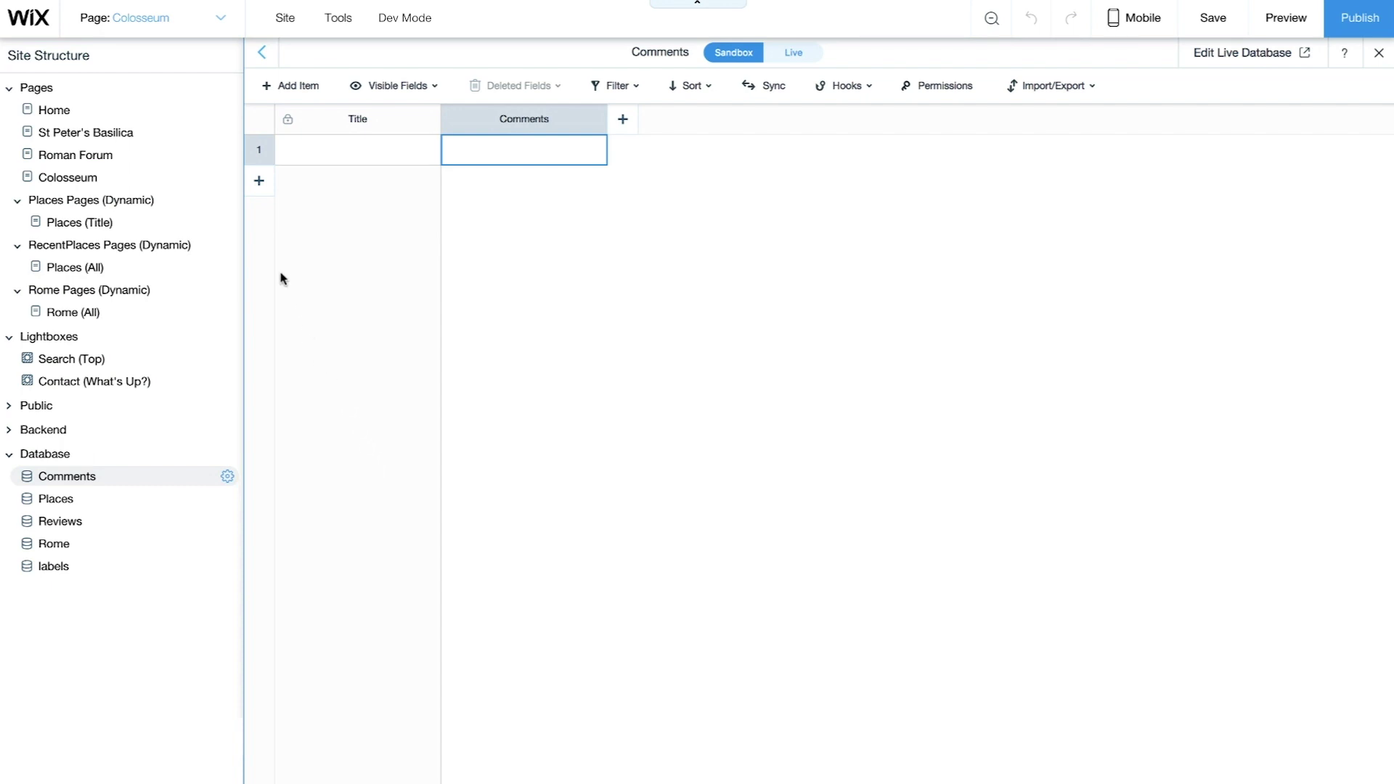
click(209, 182)
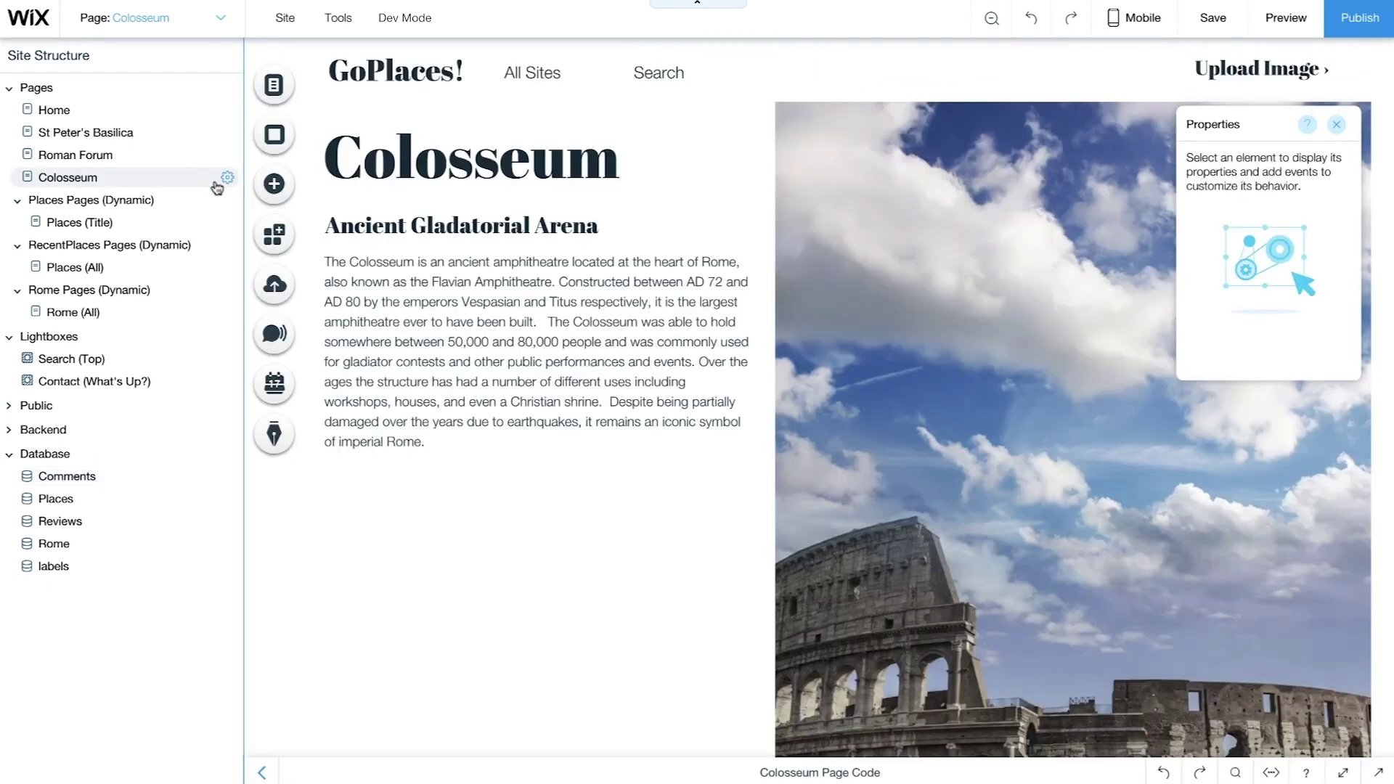
Place a text input below the description with placeholder 'Name'.
click(275, 193)
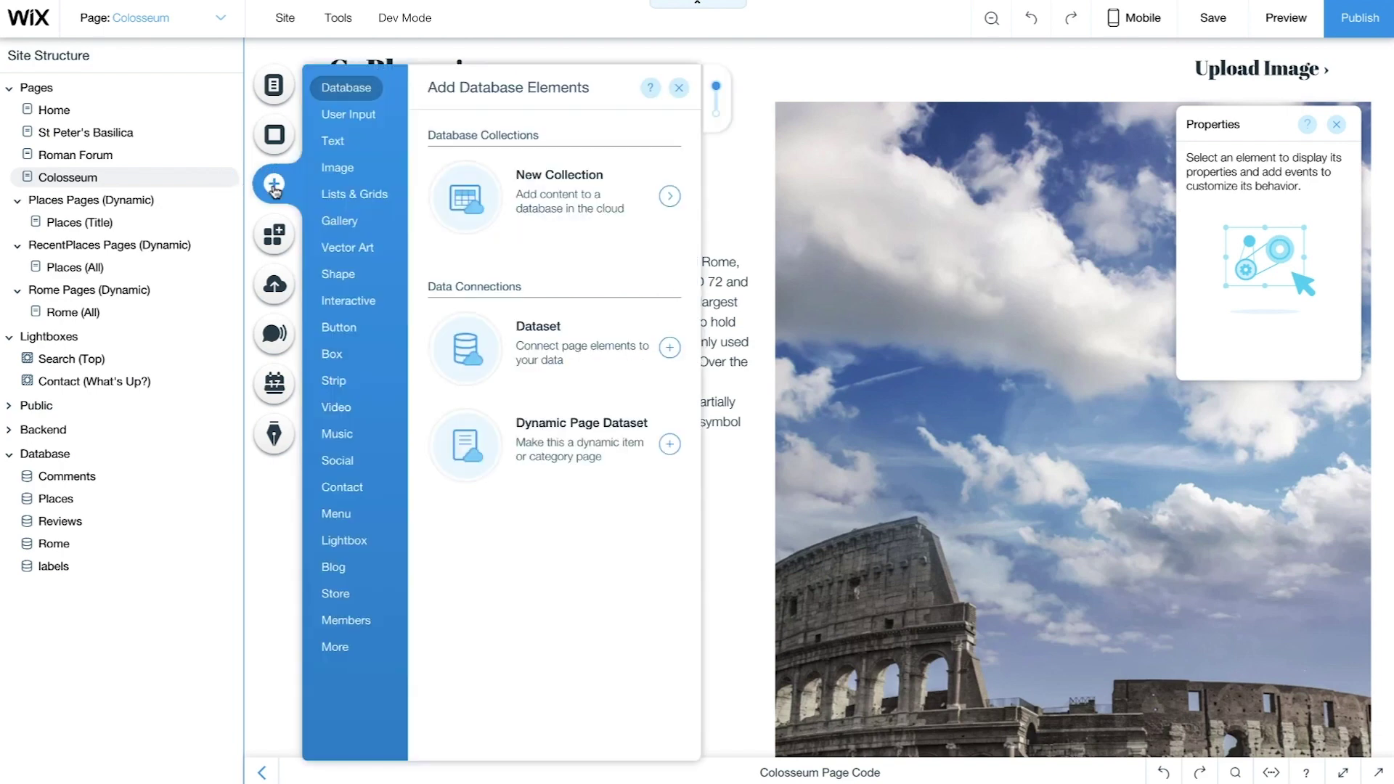
click(322, 118)
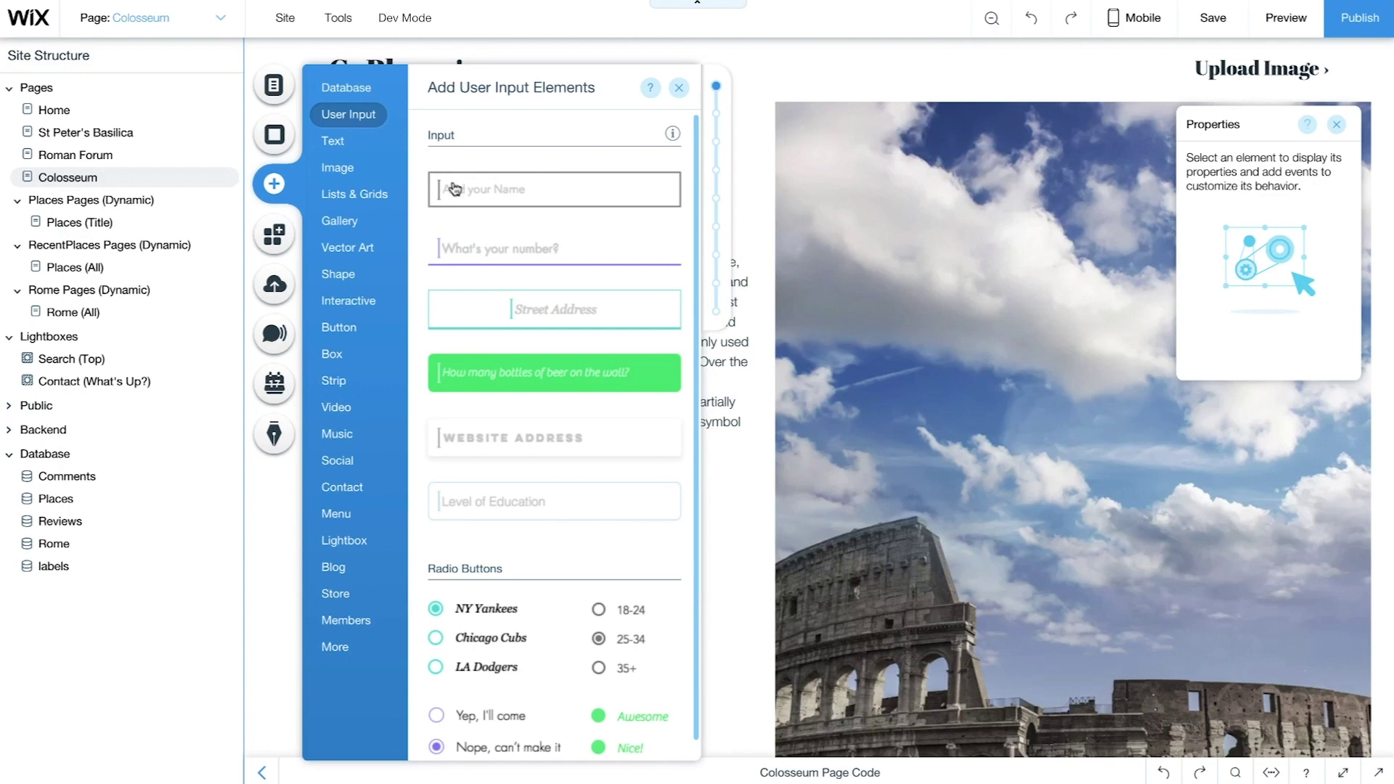
drag(469, 190, 529, 591)
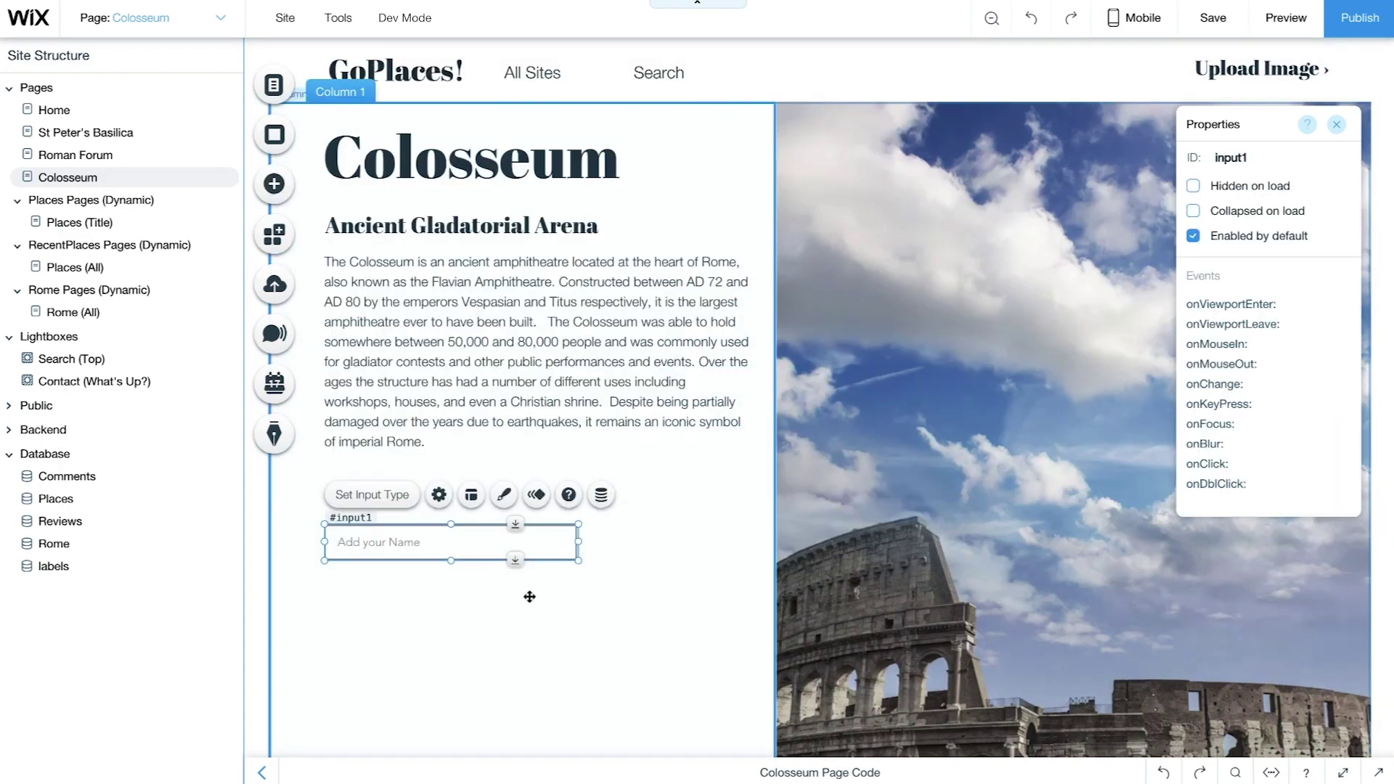
click(439, 495)
triple_click(659, 463)
text(Name)
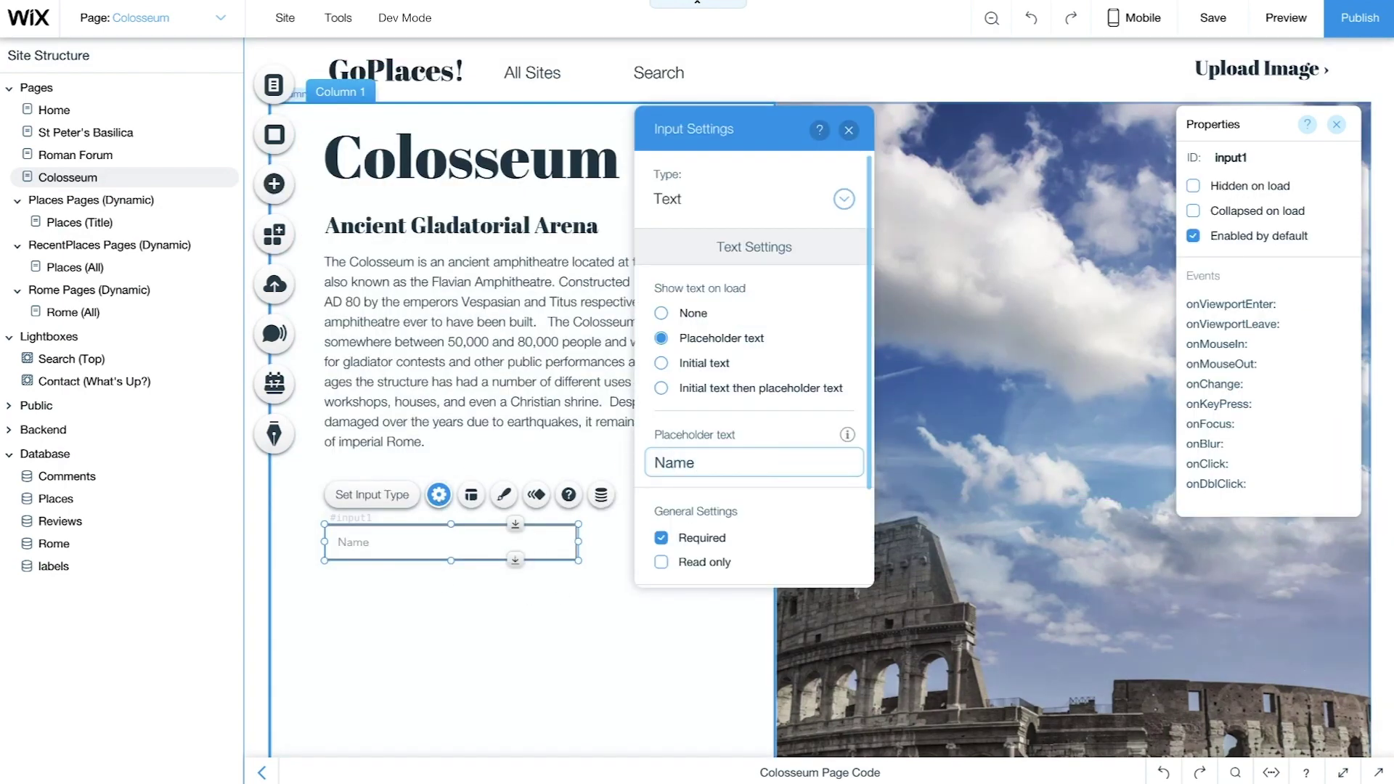
key(Escape)
Add a taller second input under it with placeholder 'Comments'.
click(273, 183)
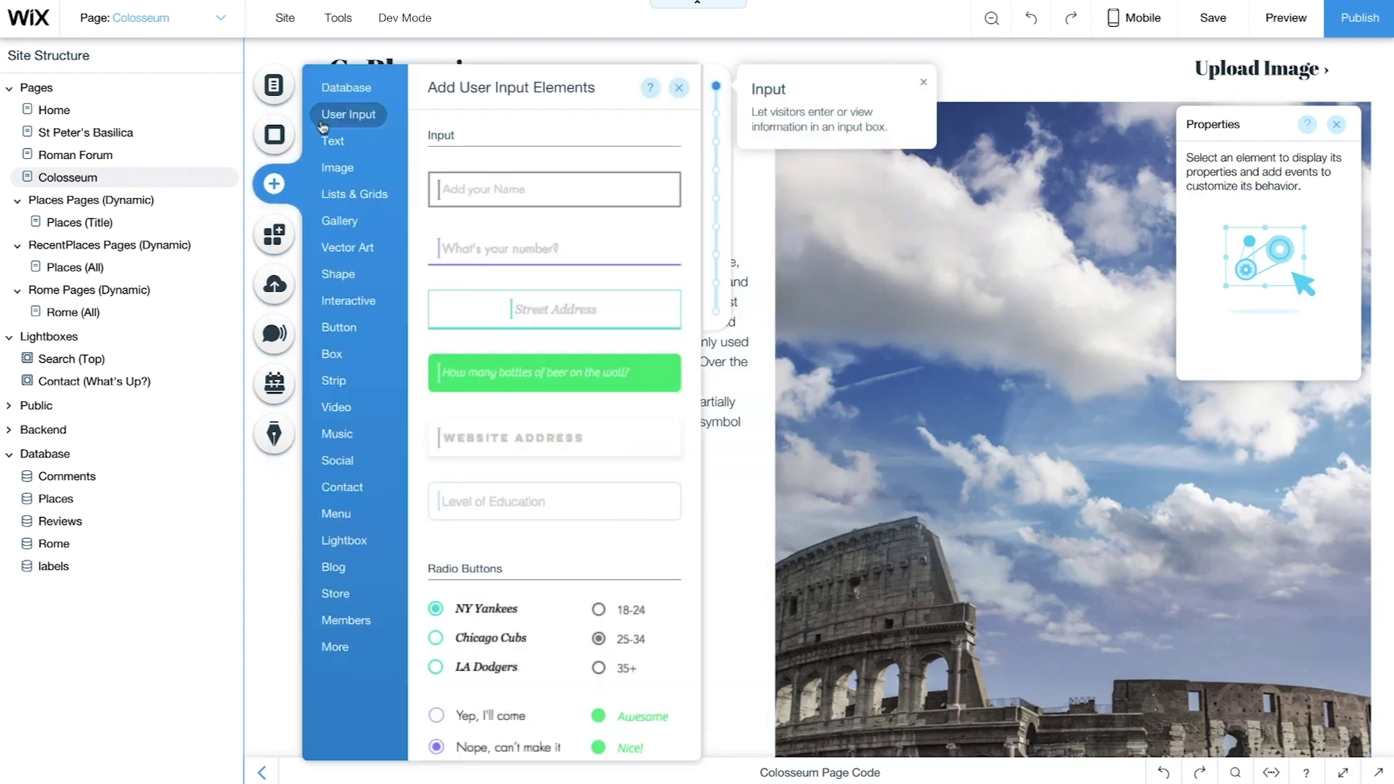
drag(475, 190, 719, 577)
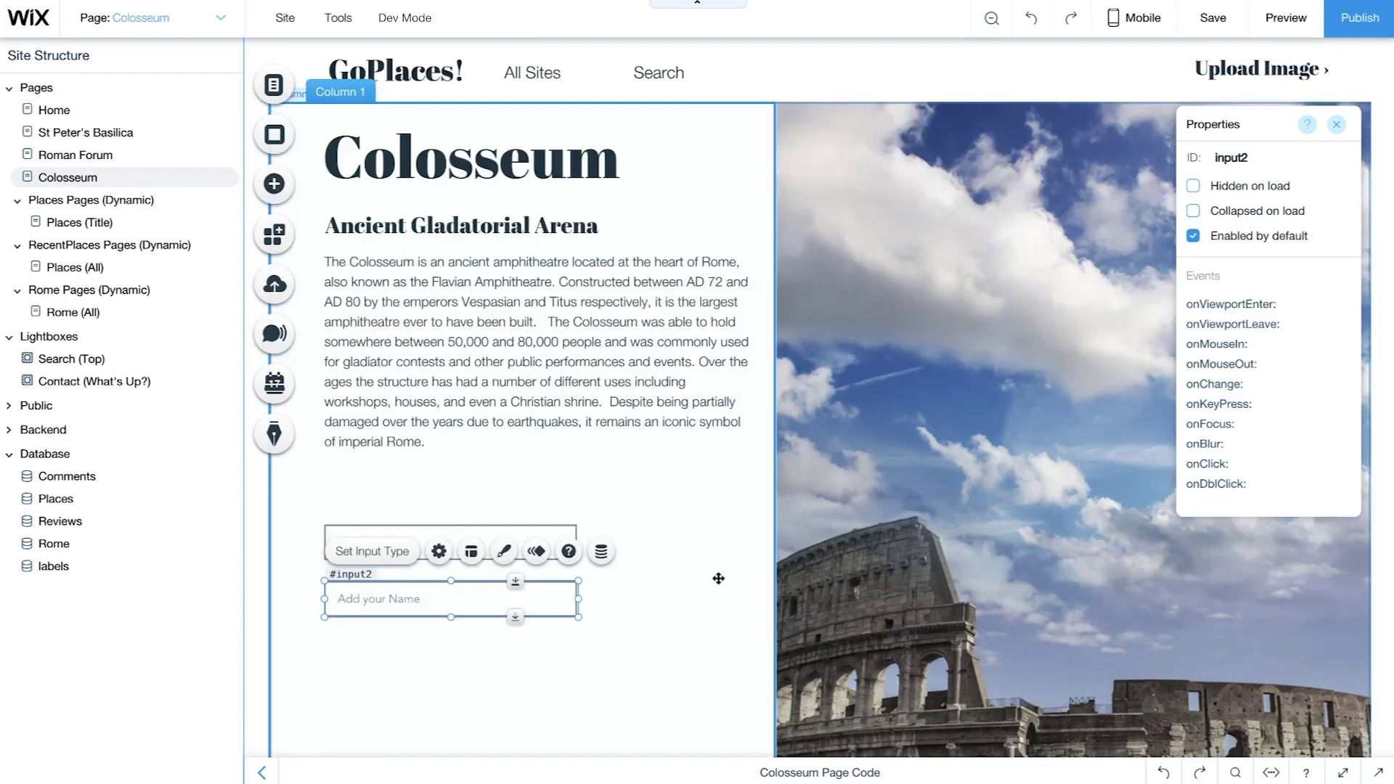
drag(579, 621, 579, 671)
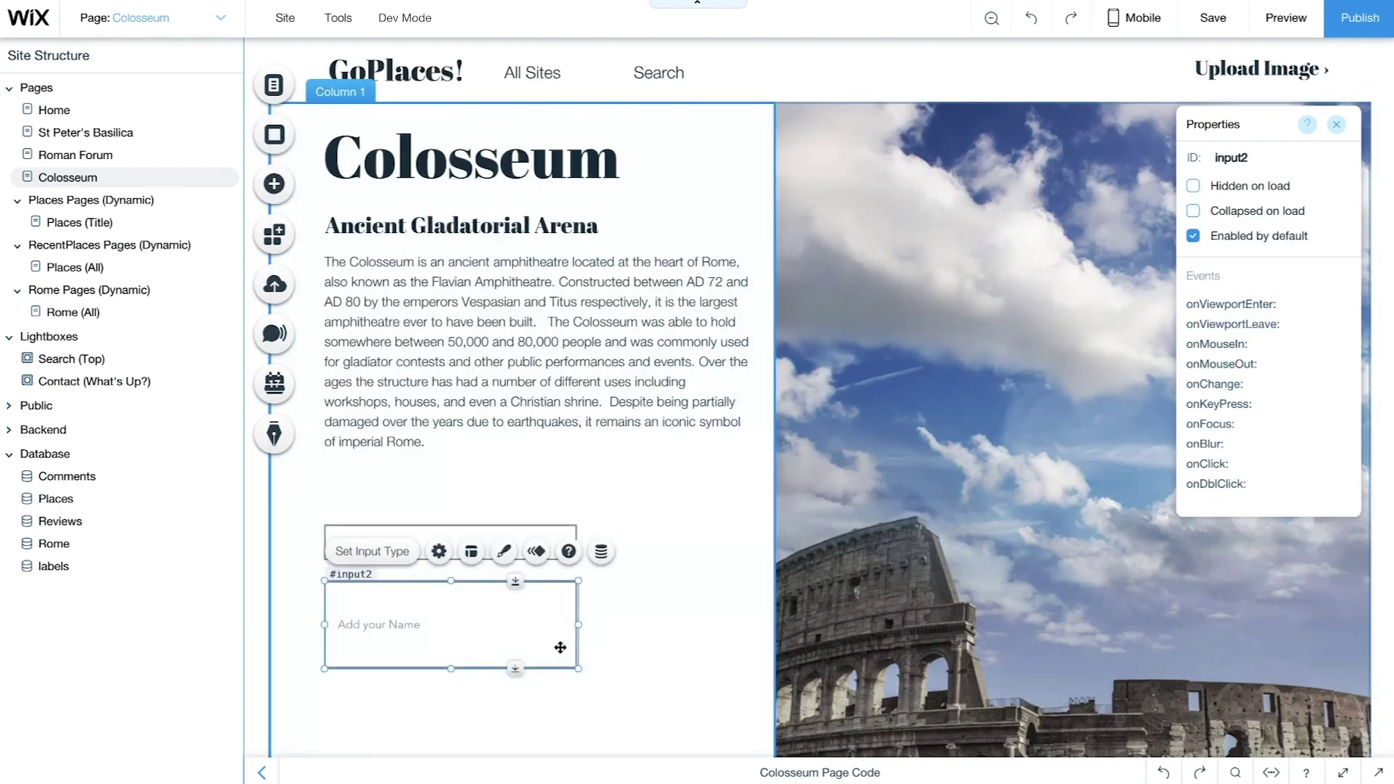
click(436, 551)
key(ctrl+a)
text(Comments)
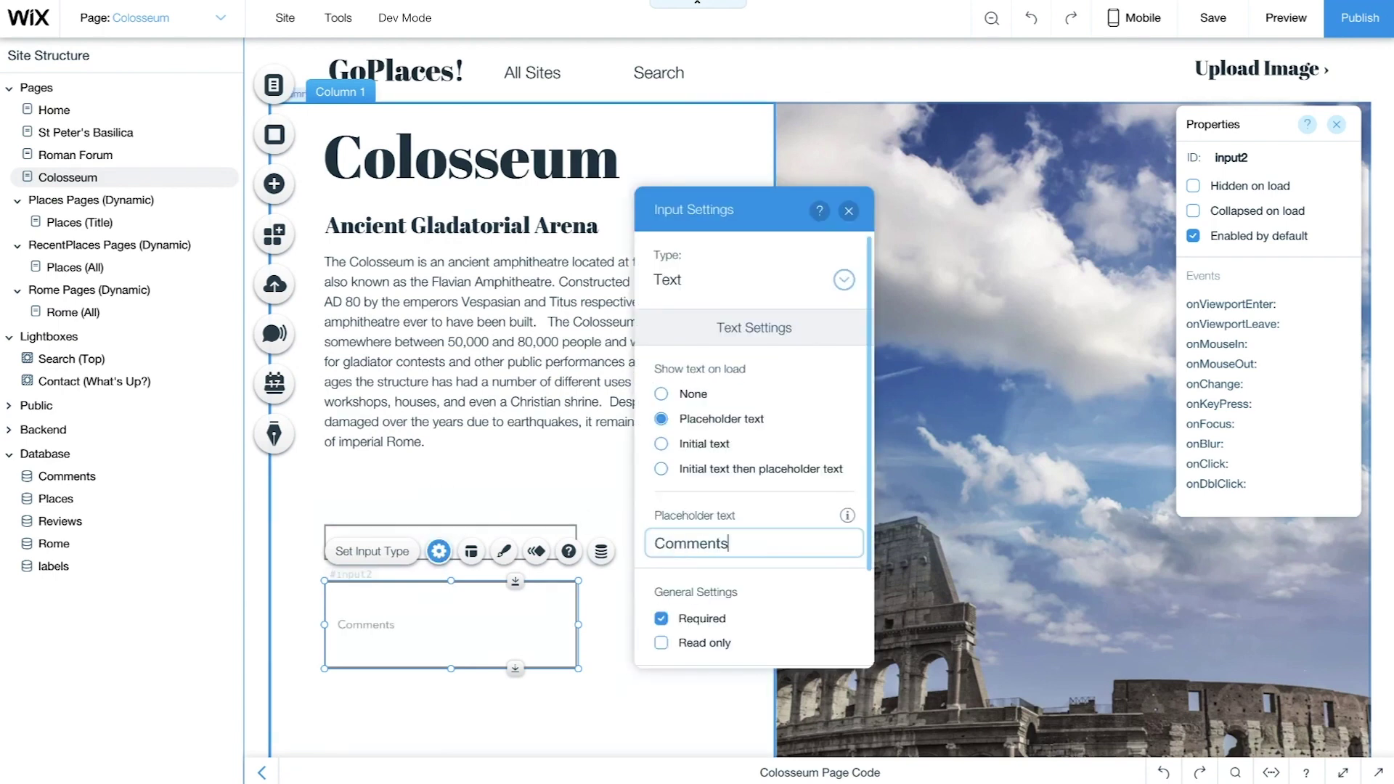
key(Return)
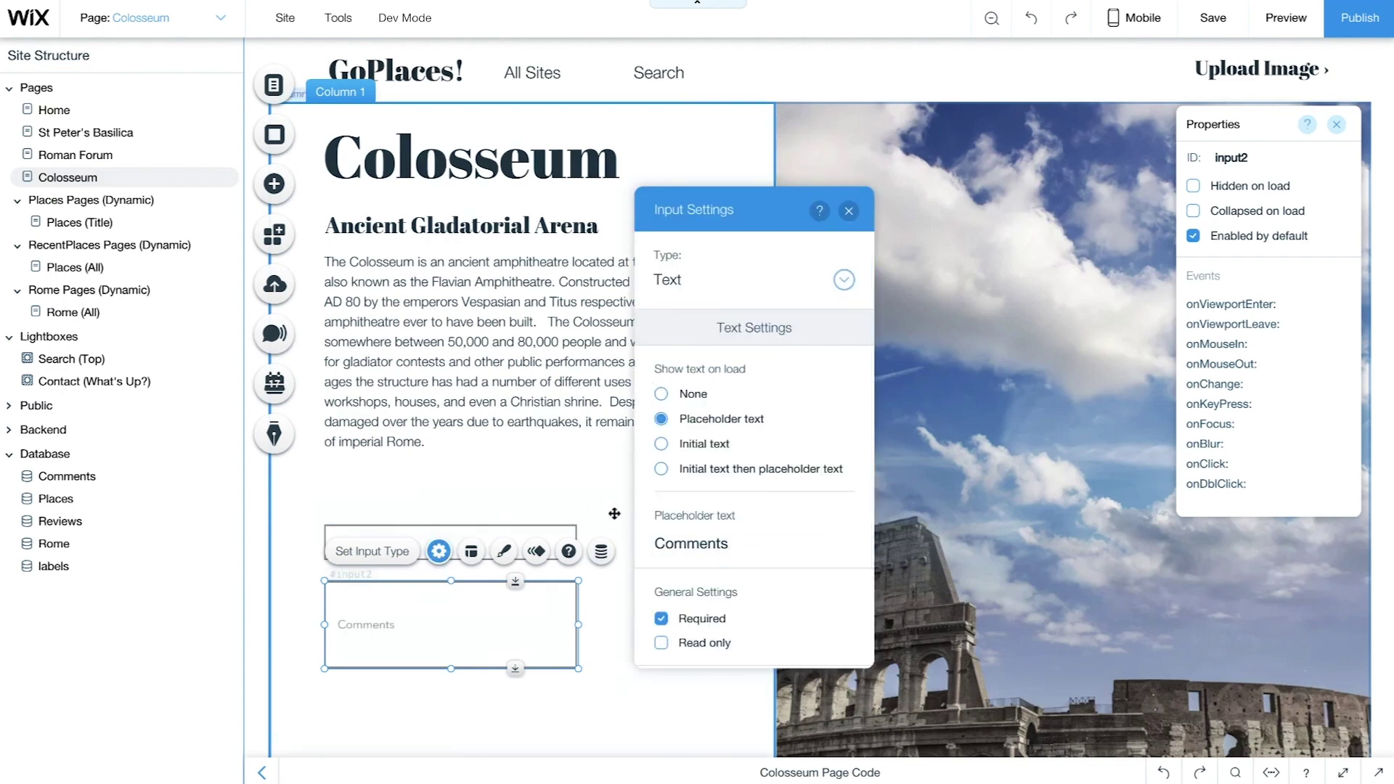
click(611, 516)
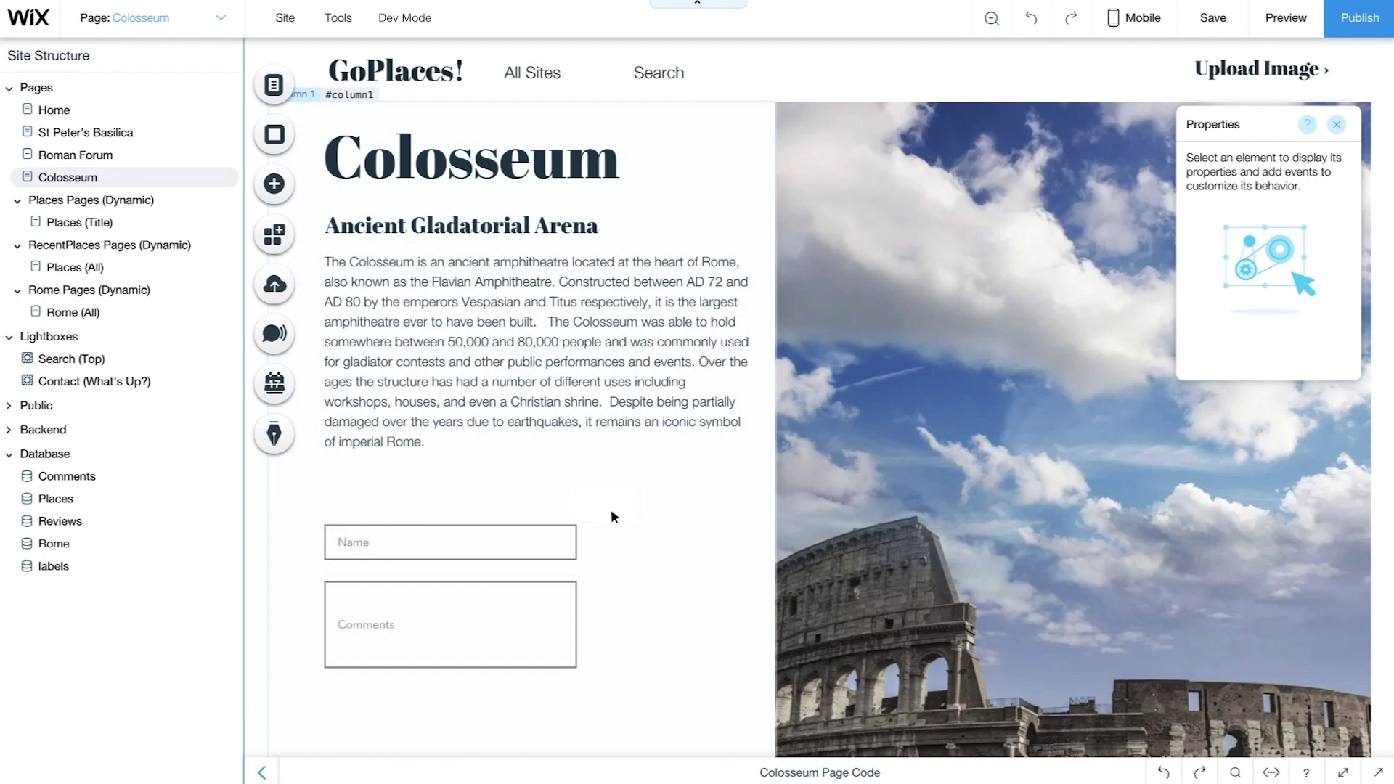
Place a button labelled 'Send' below the Comments input.
click(274, 183)
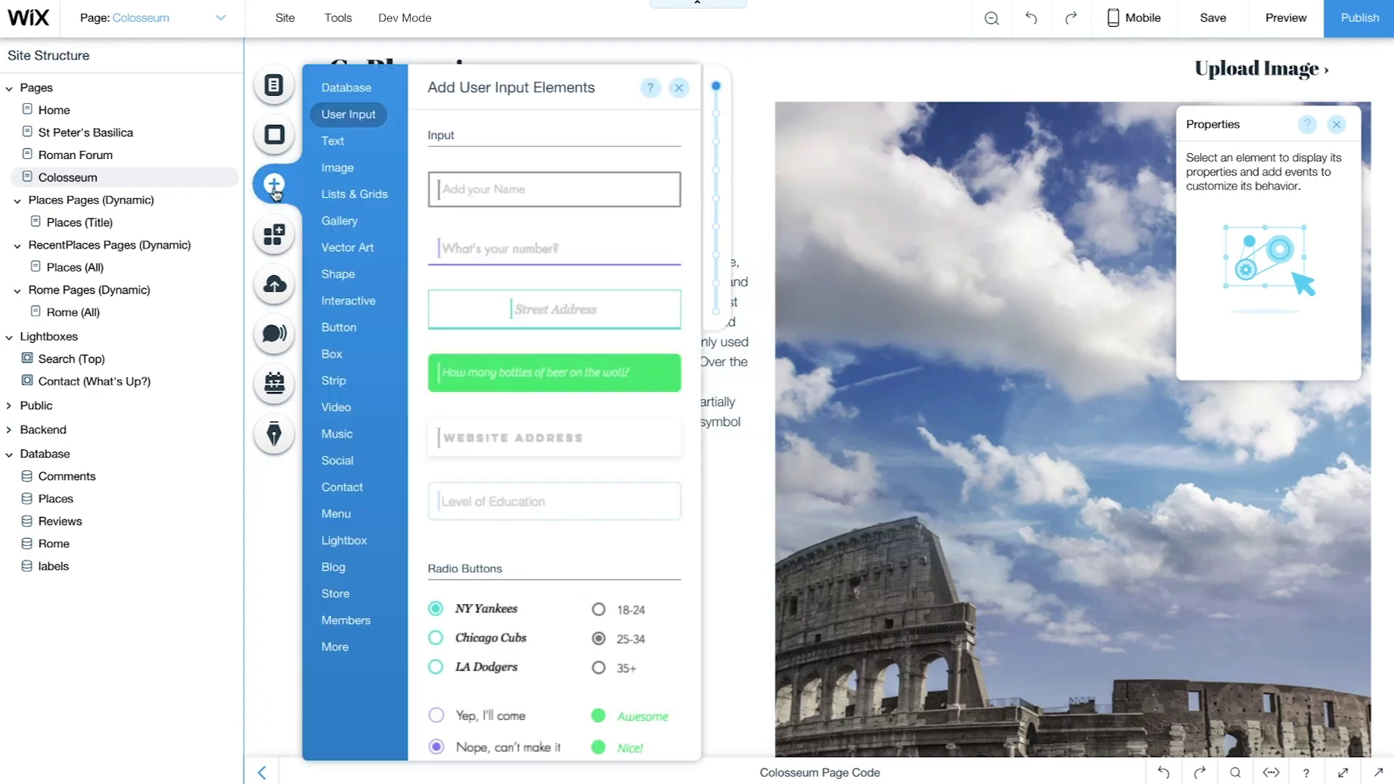
click(335, 328)
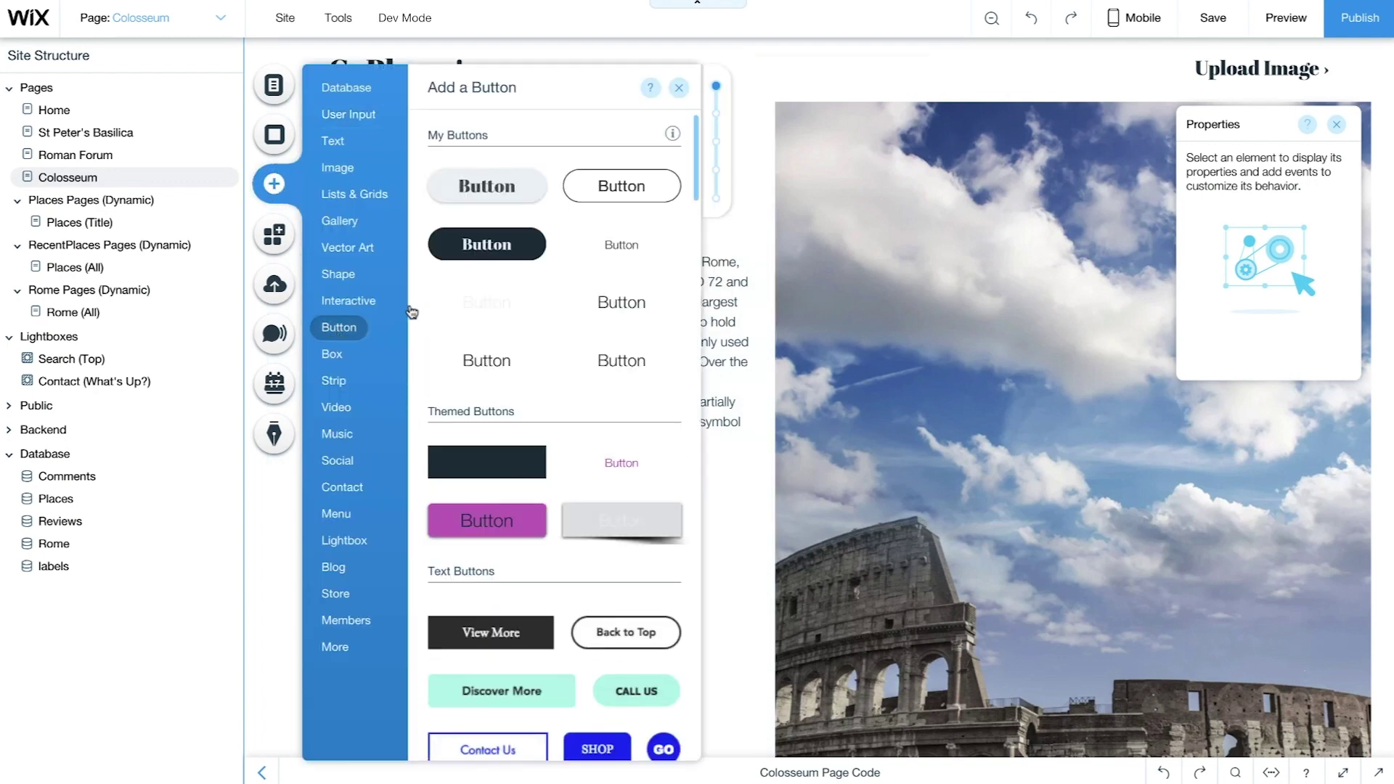
drag(487, 302, 508, 701)
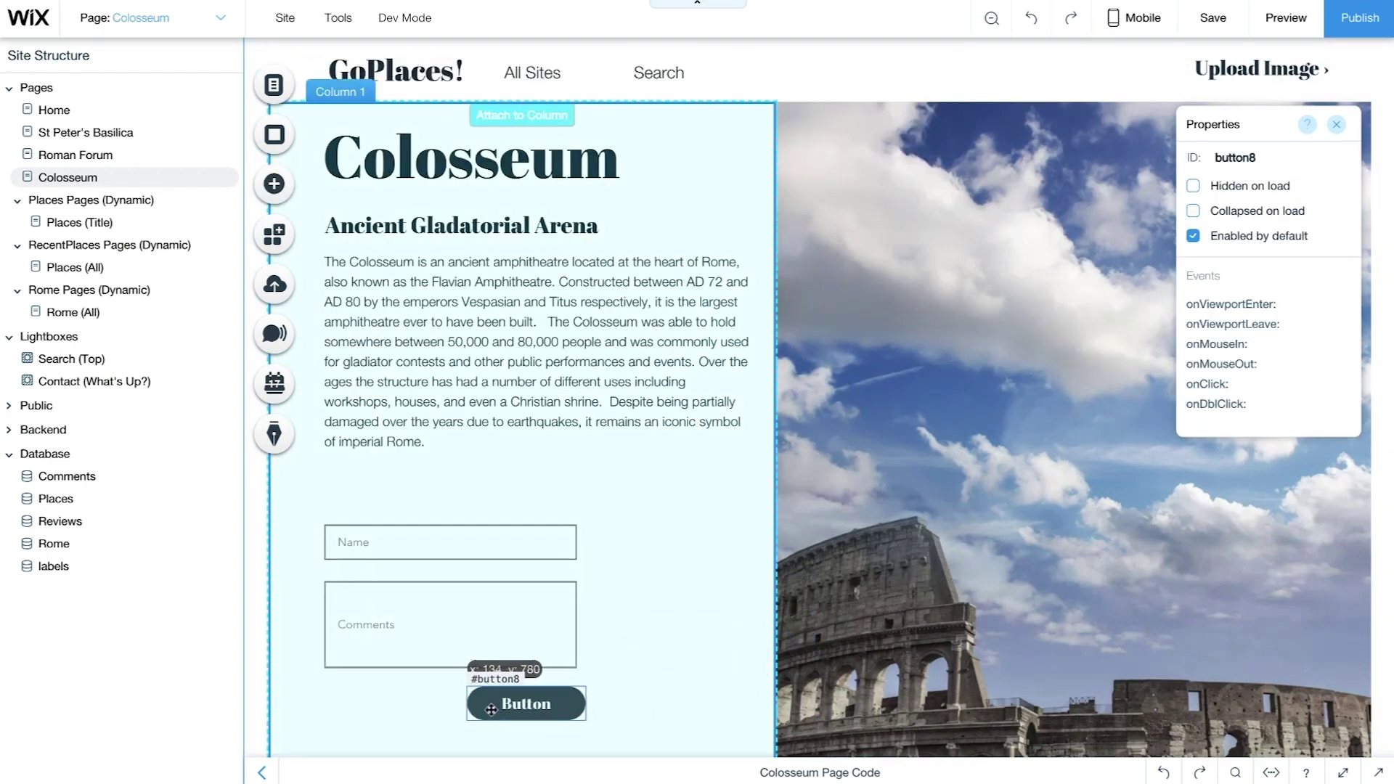
click(501, 657)
text(Send)
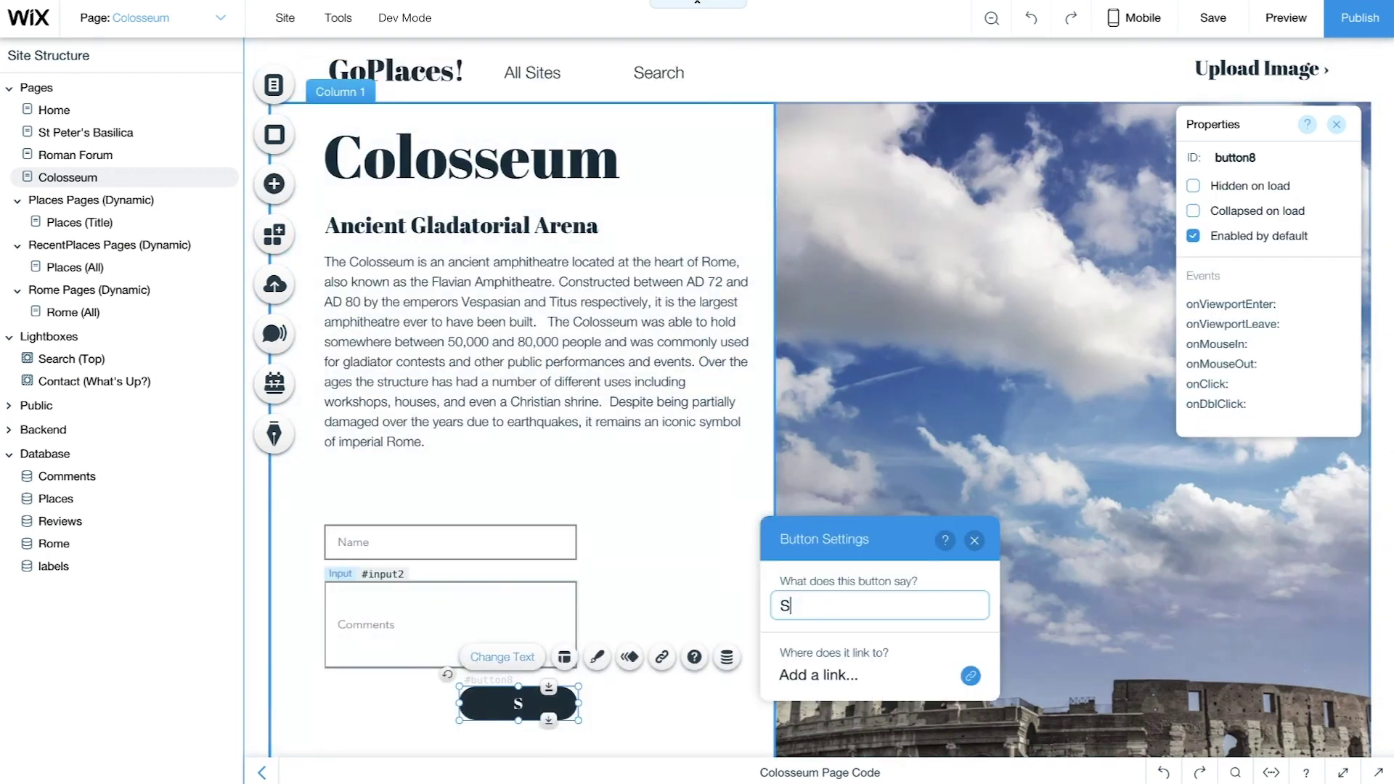
click(429, 664)
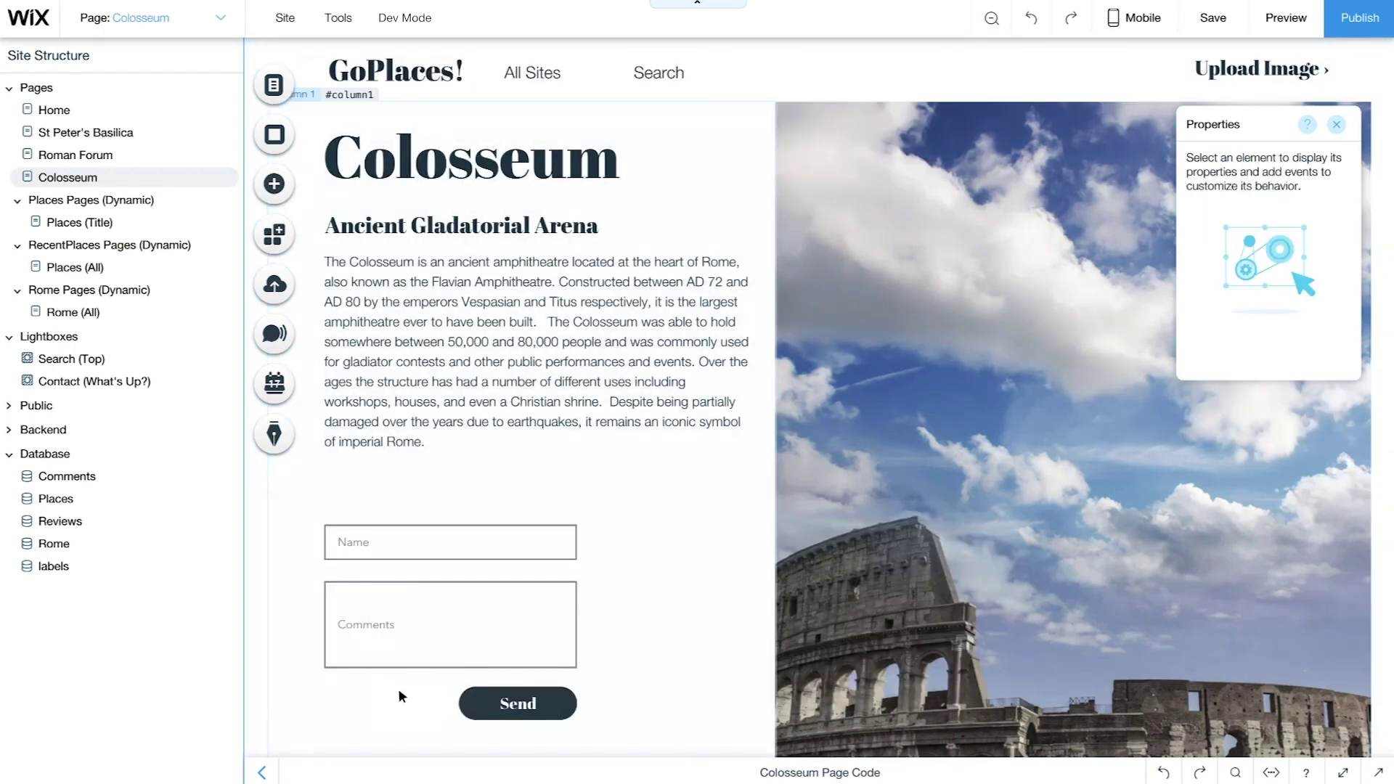
Add a text element above the inputs reading 'Add Your Comments'.
click(275, 196)
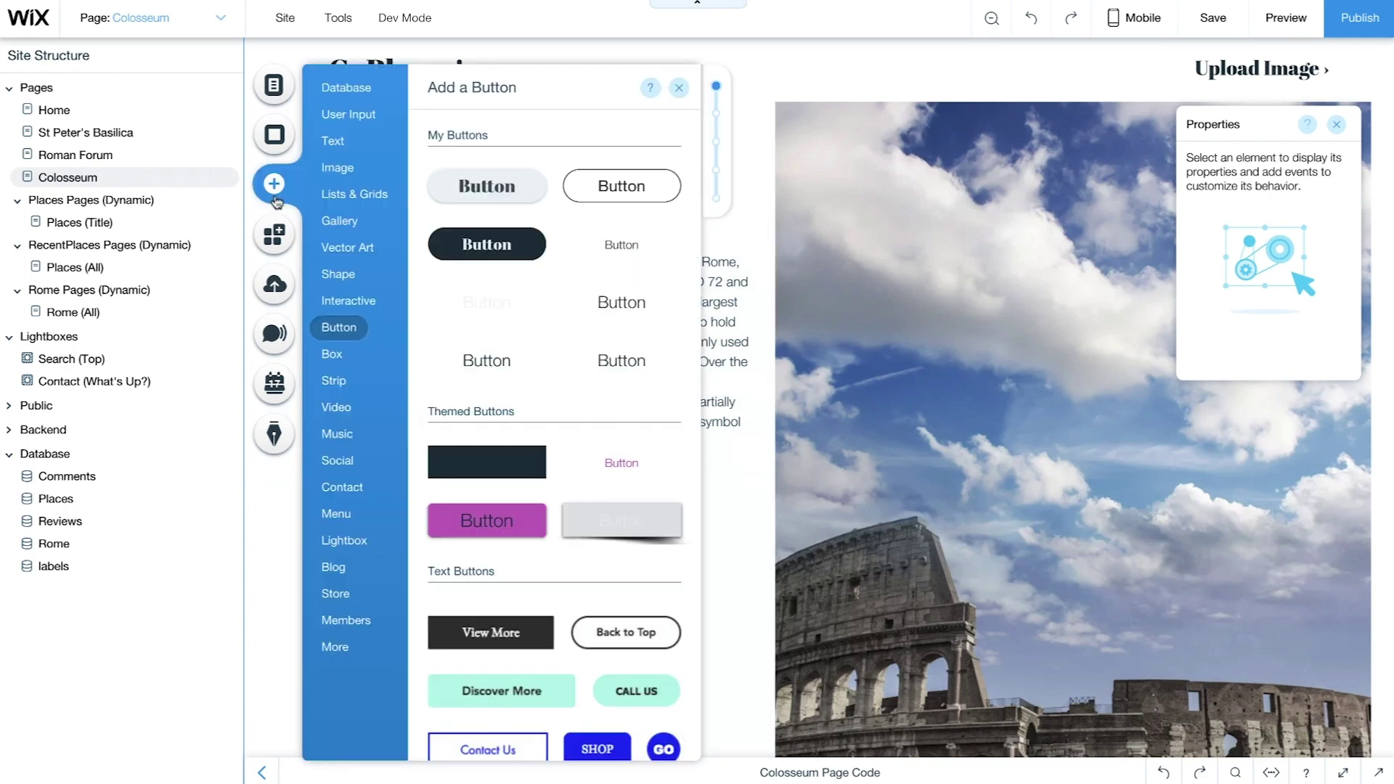
click(332, 140)
drag(471, 457, 716, 535)
double_click(570, 492)
text(Add)
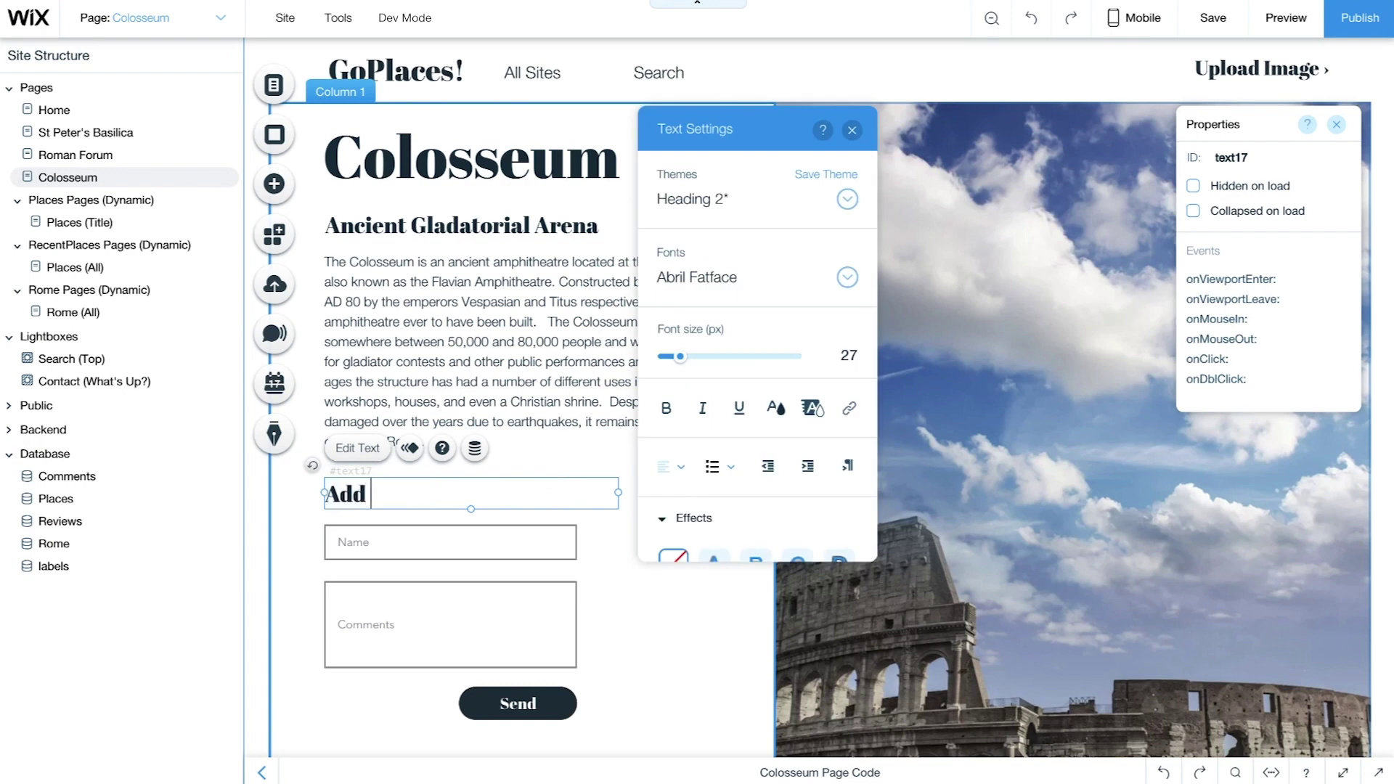
text( Your Comments)
click(607, 532)
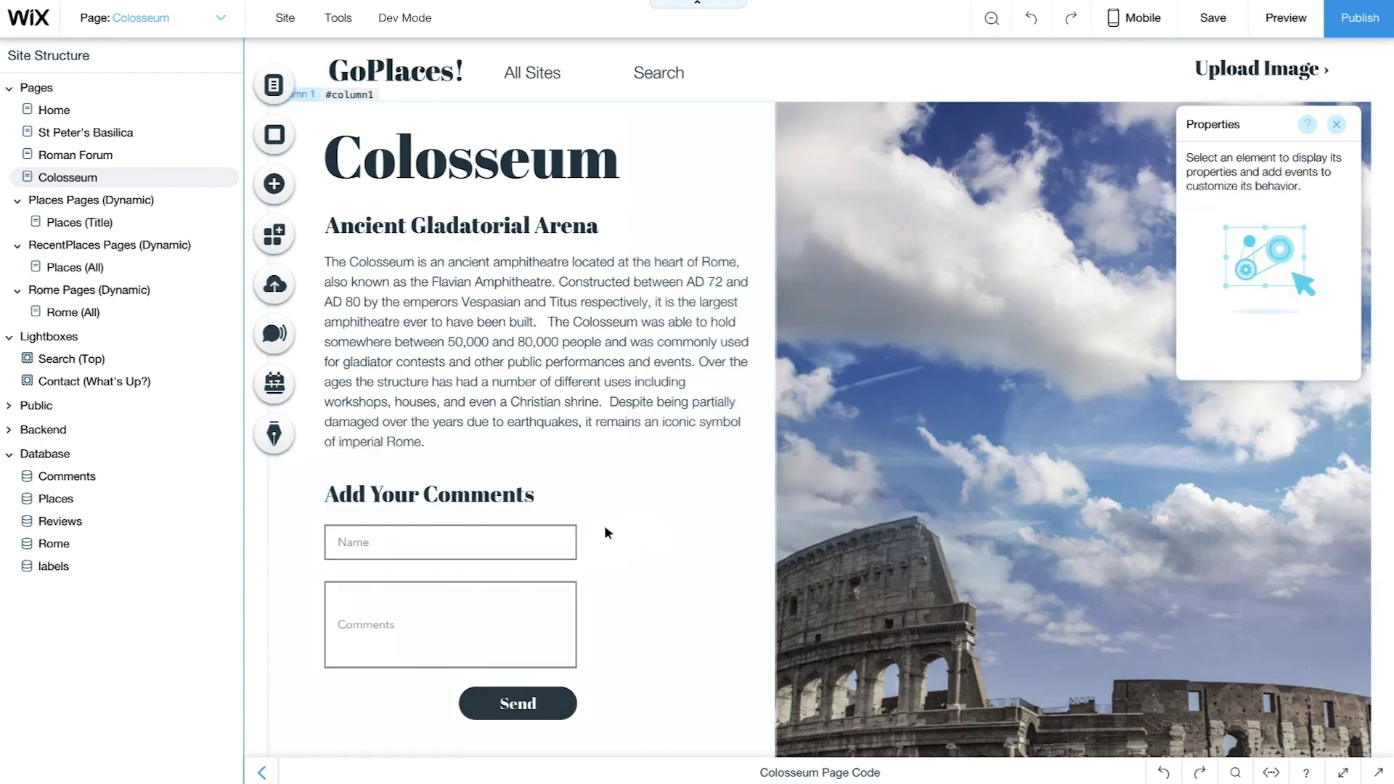
Drag the team-list repeater from Lists & Grids below the comment form.
click(274, 185)
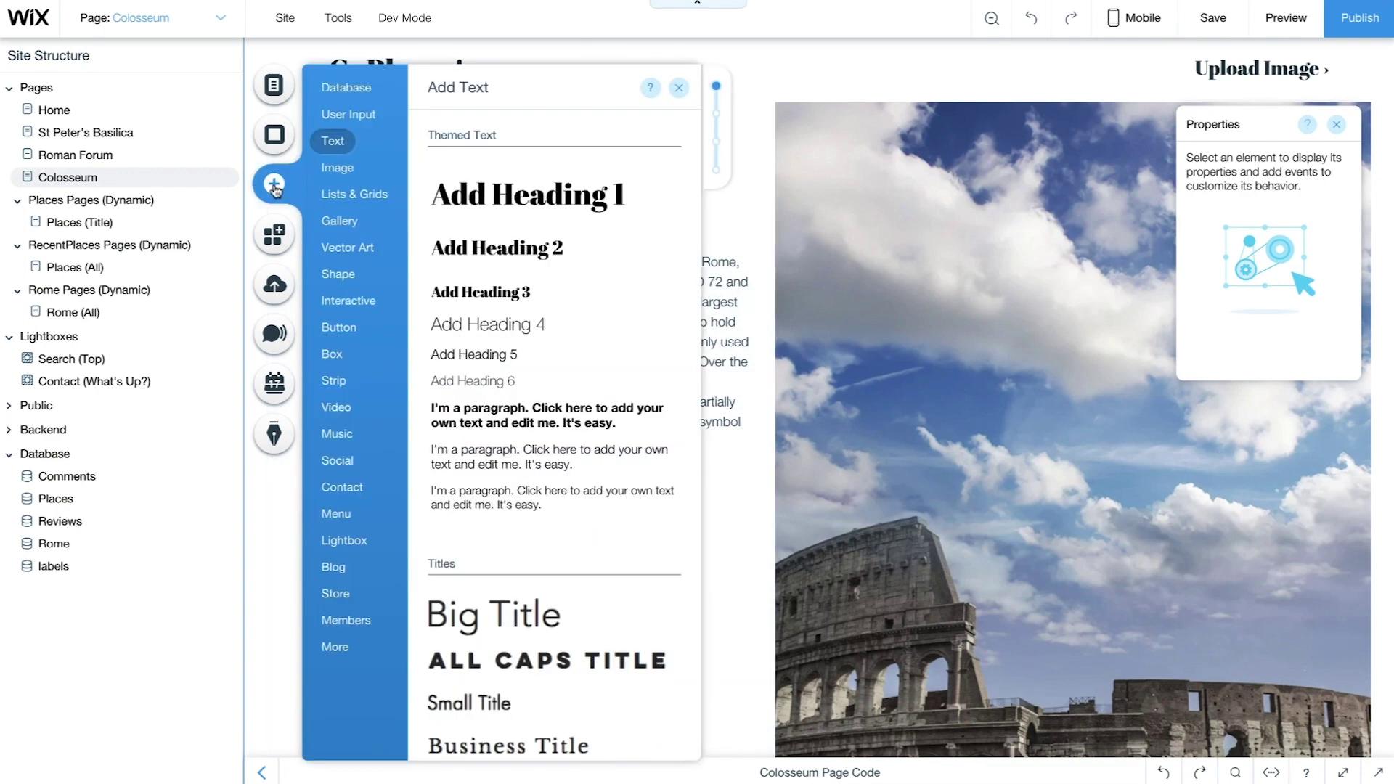
click(326, 196)
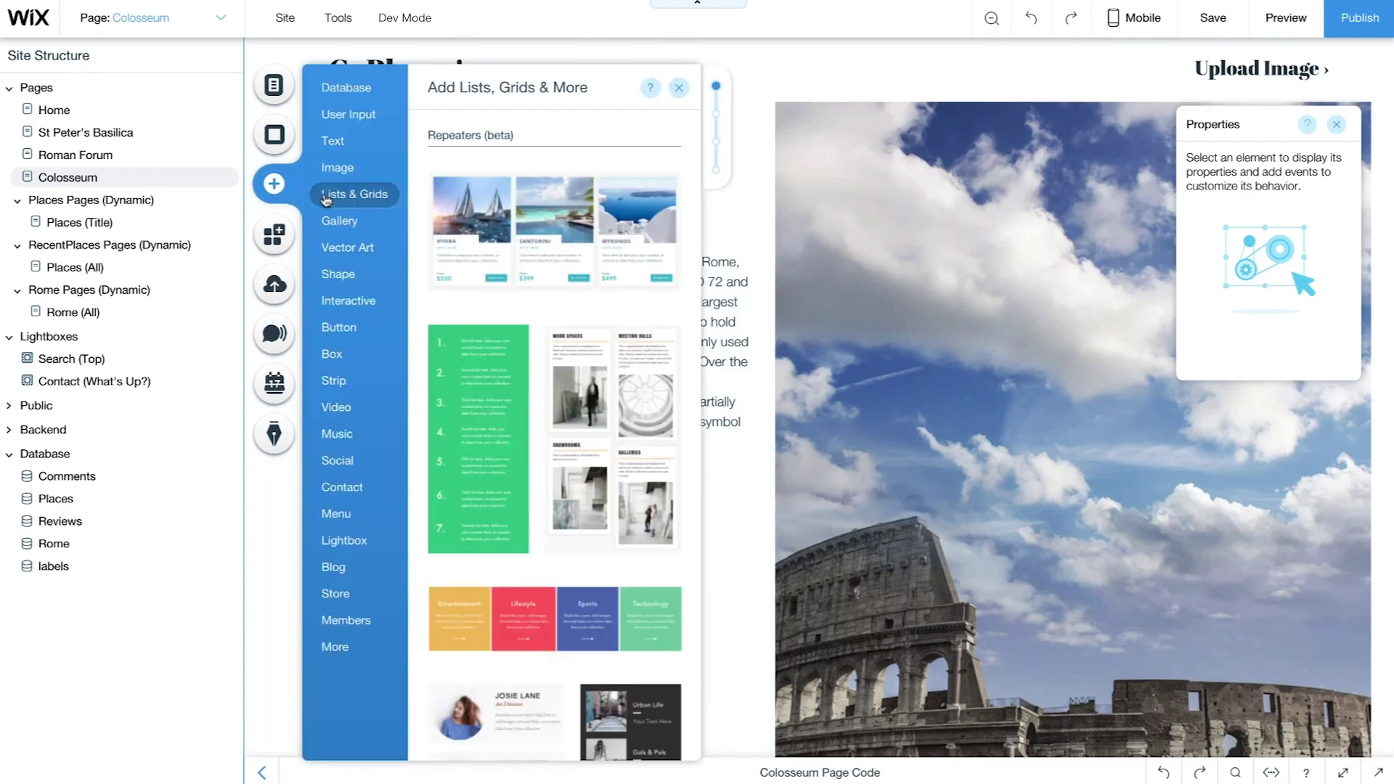
scroll(693, 276, down, 3)
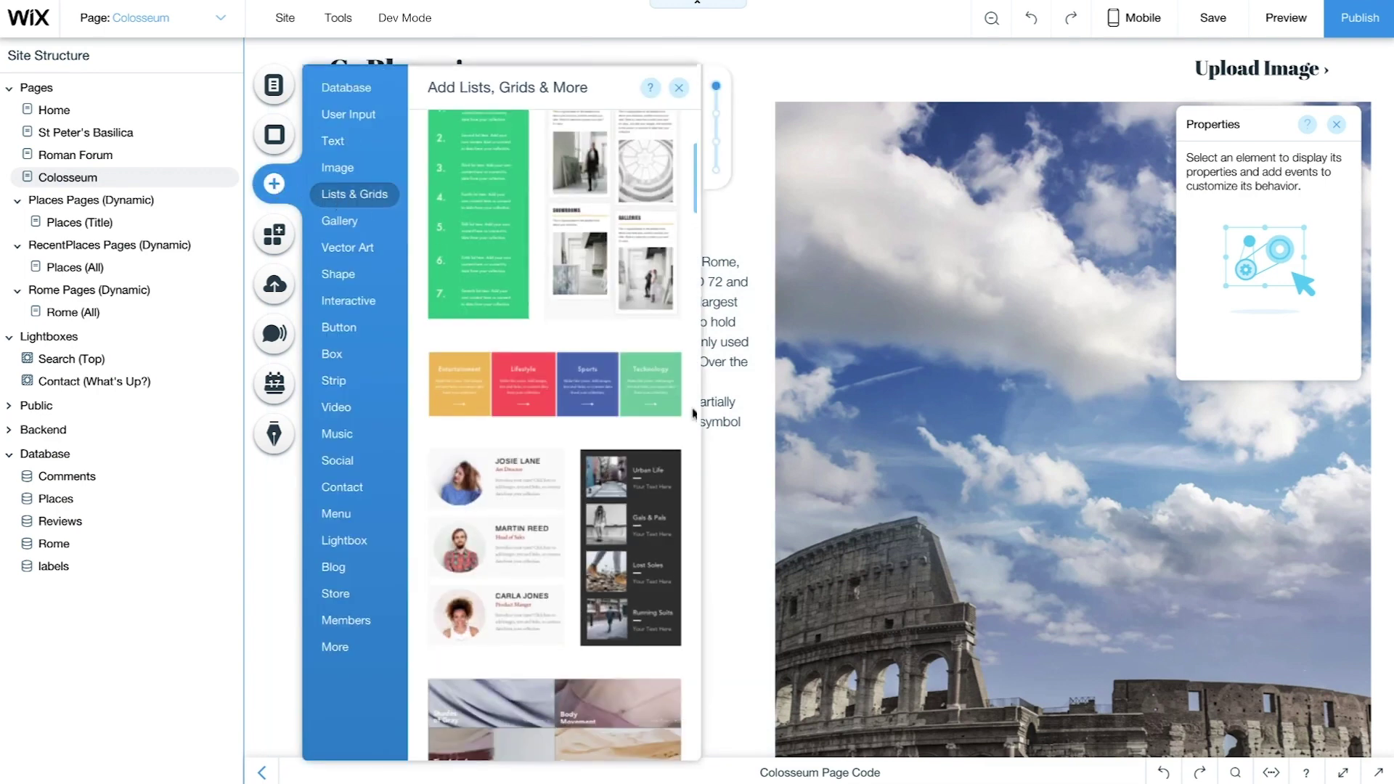
drag(519, 512, 699, 573)
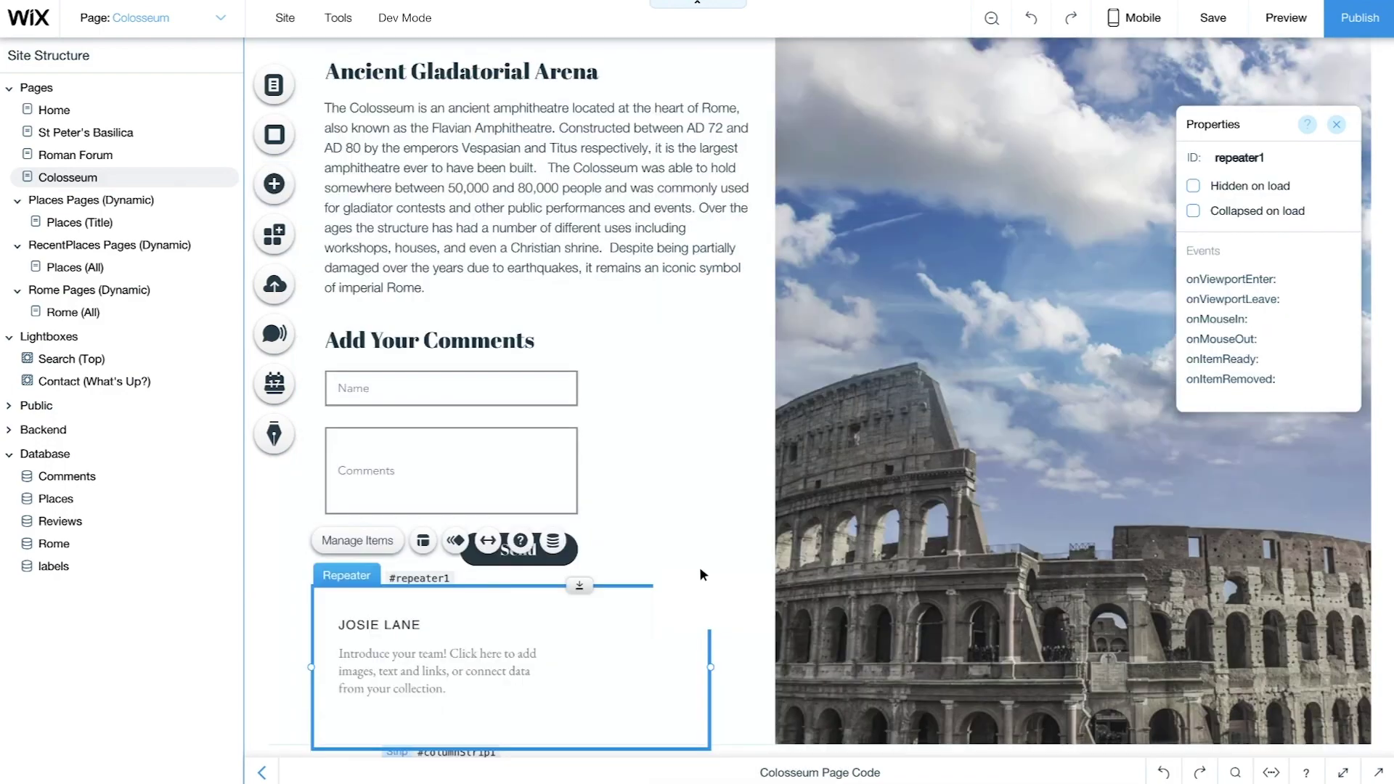
click(718, 601)
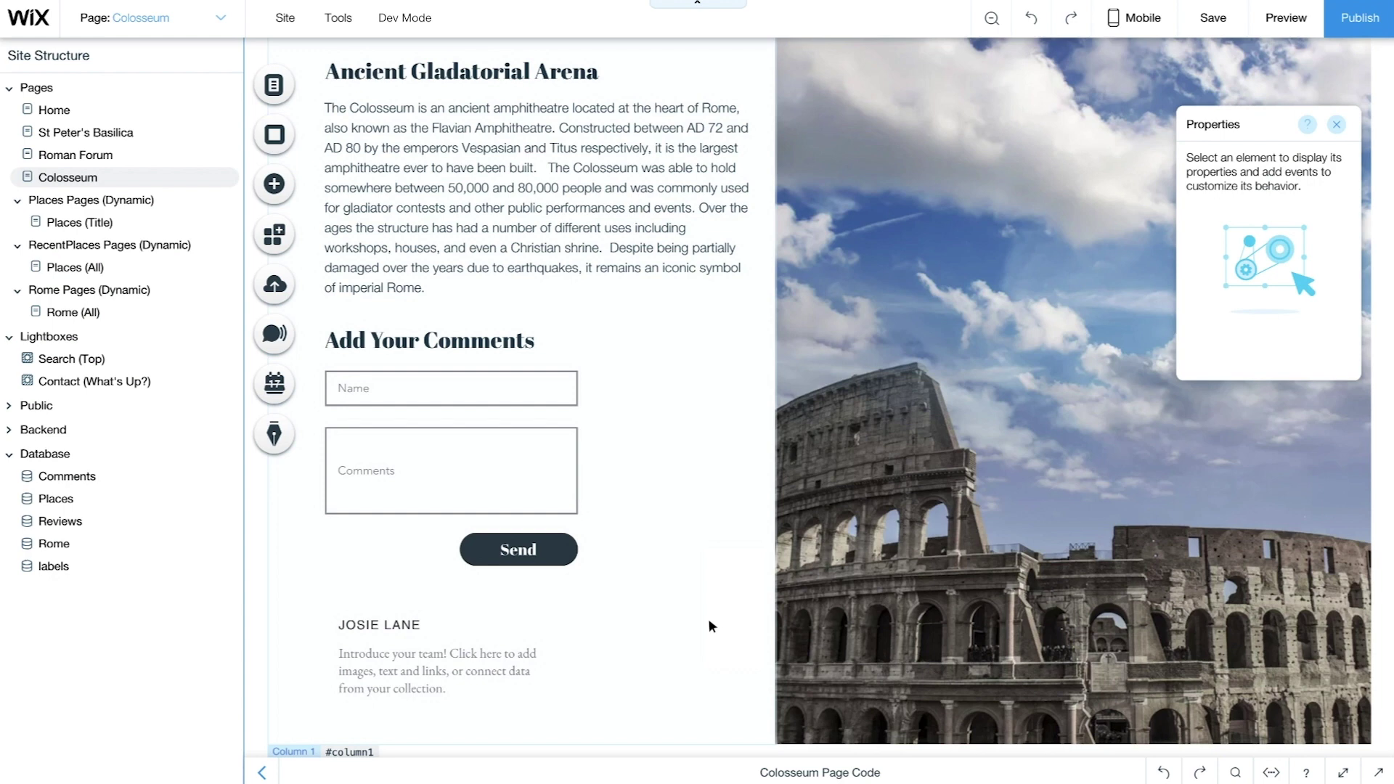
Set the repeater's ID to commentslist.
click(651, 639)
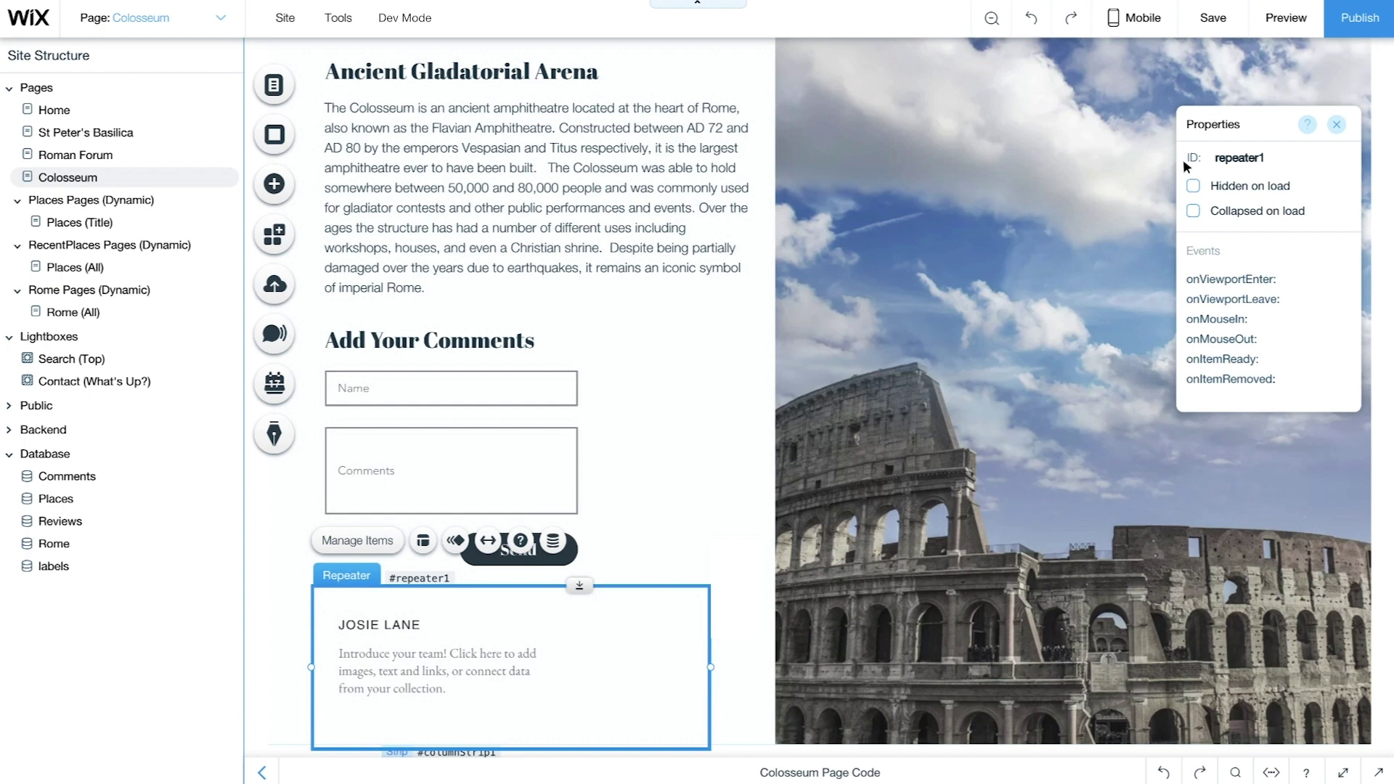
click(1212, 159)
text(commentslist)
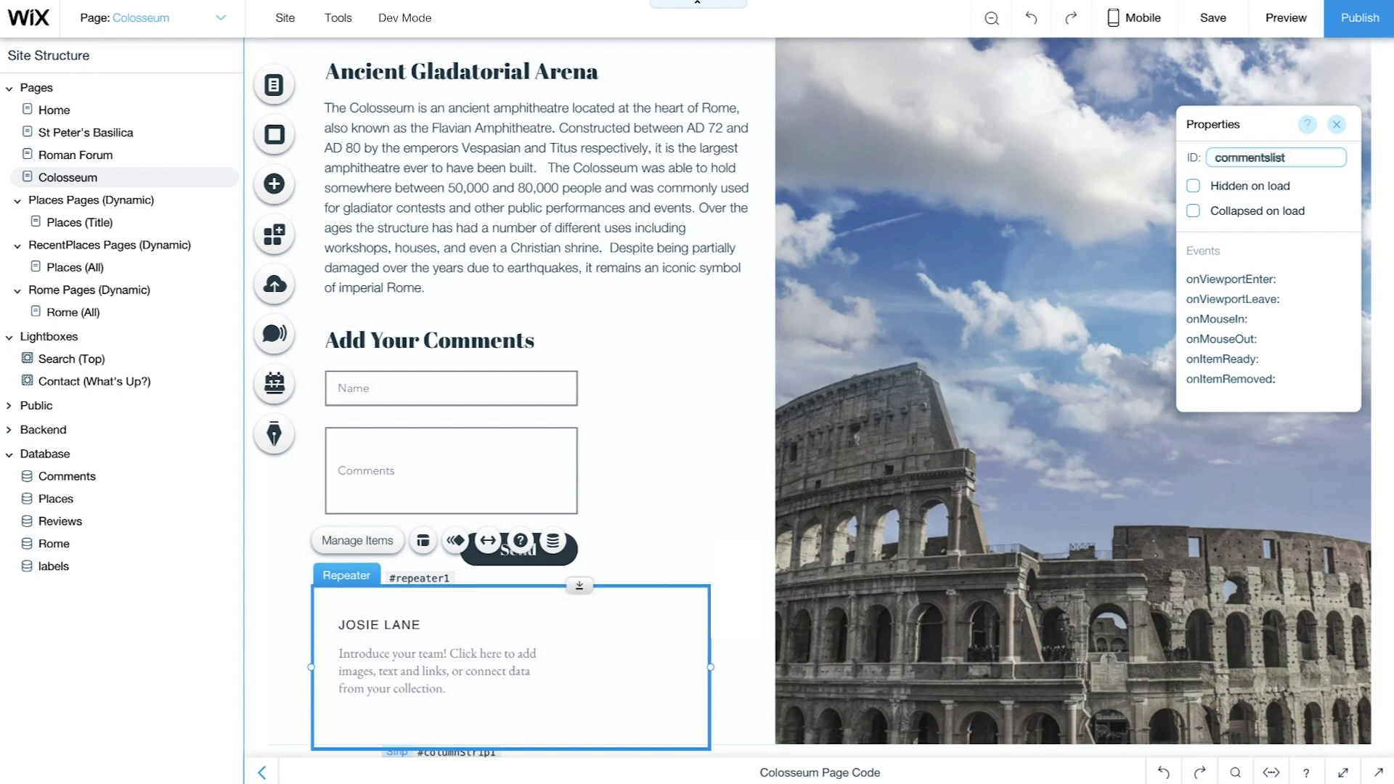
key(Return)
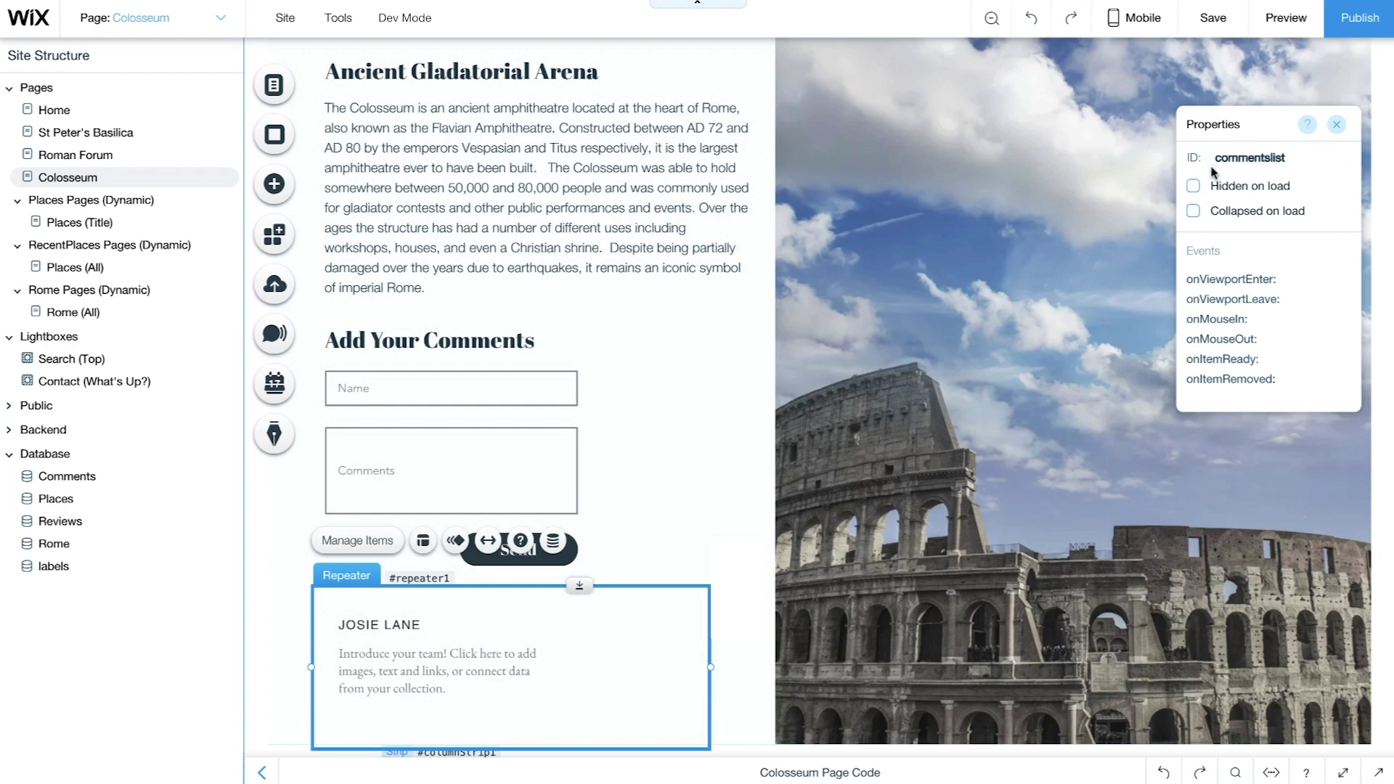
click(573, 315)
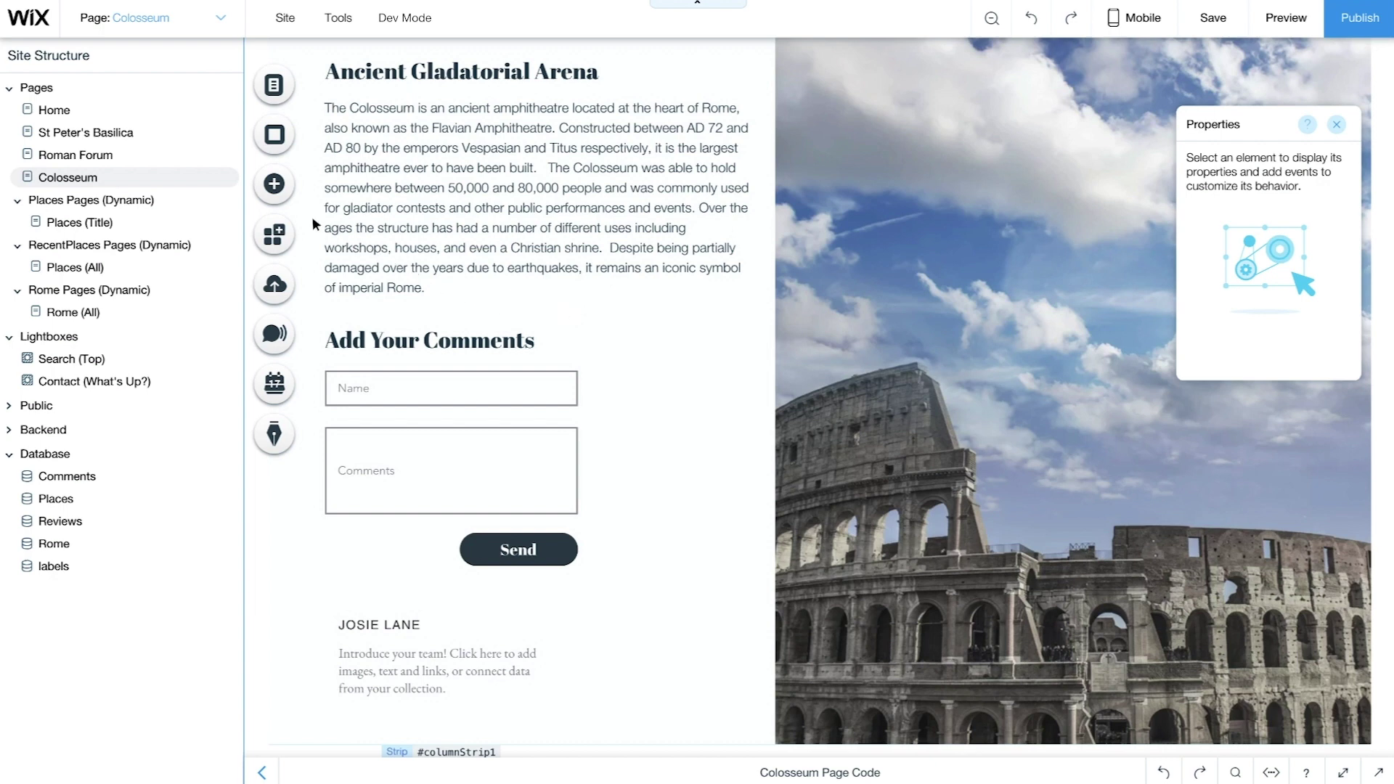
click(274, 184)
Add a dataset and position it beside the comment form.
click(325, 97)
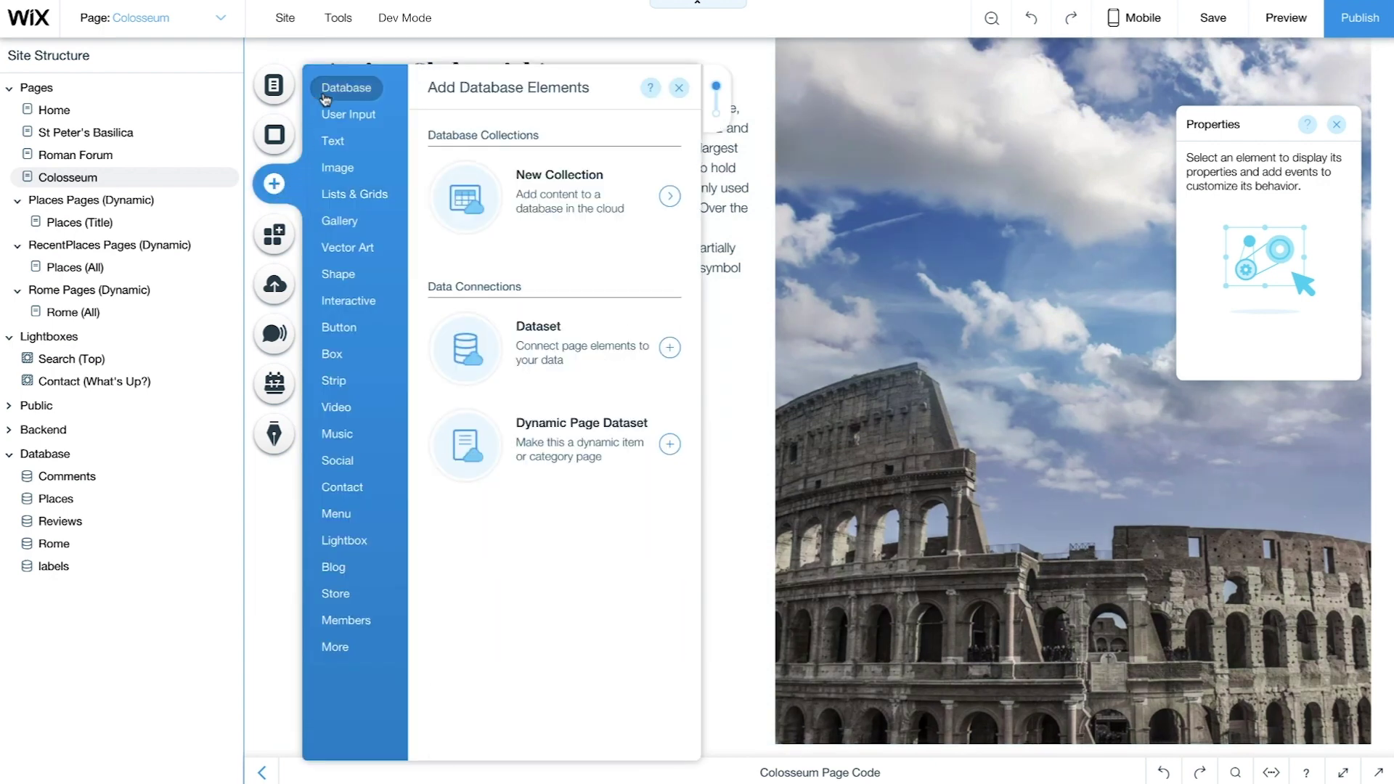
click(419, 337)
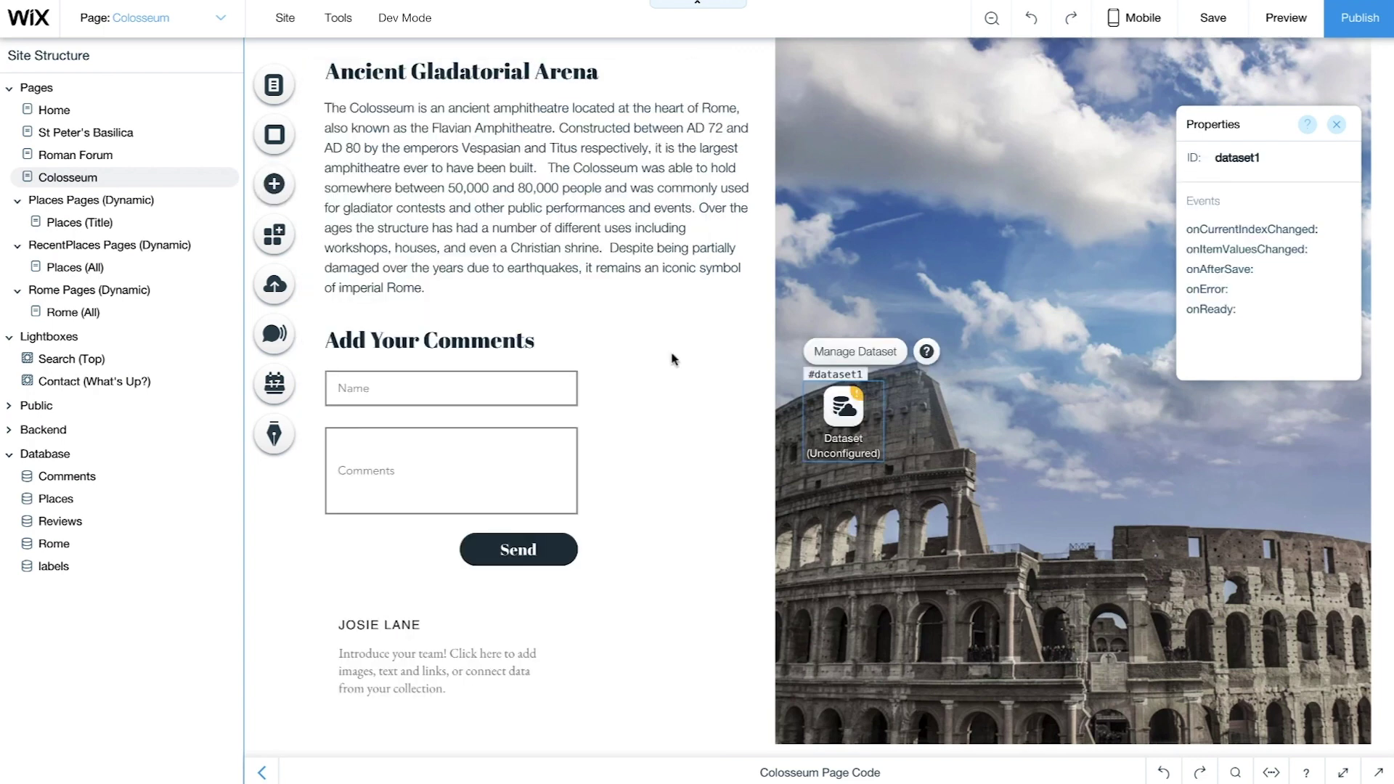
drag(844, 410, 656, 464)
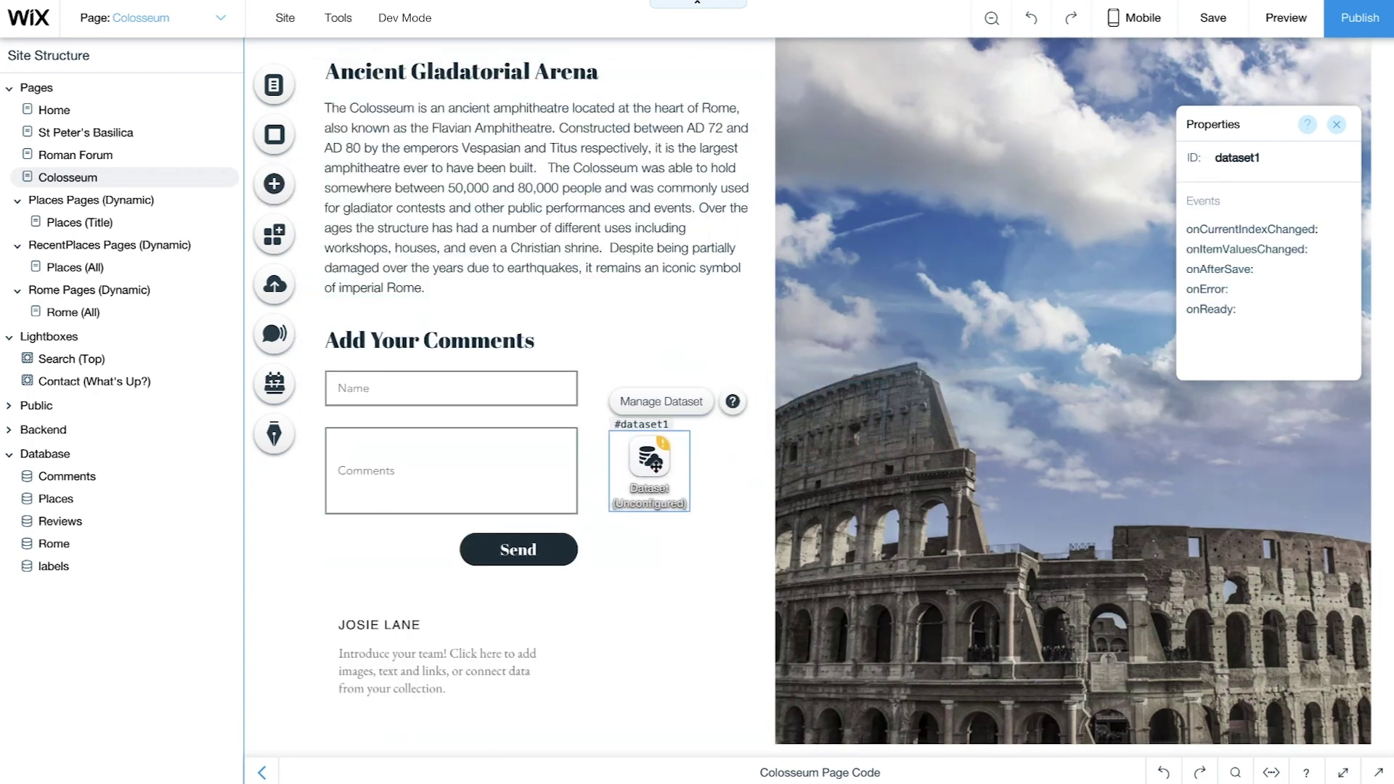
Connect the dataset to Comments, name it 'Comments write', and make it Write-only.
click(661, 402)
click(558, 182)
click(554, 206)
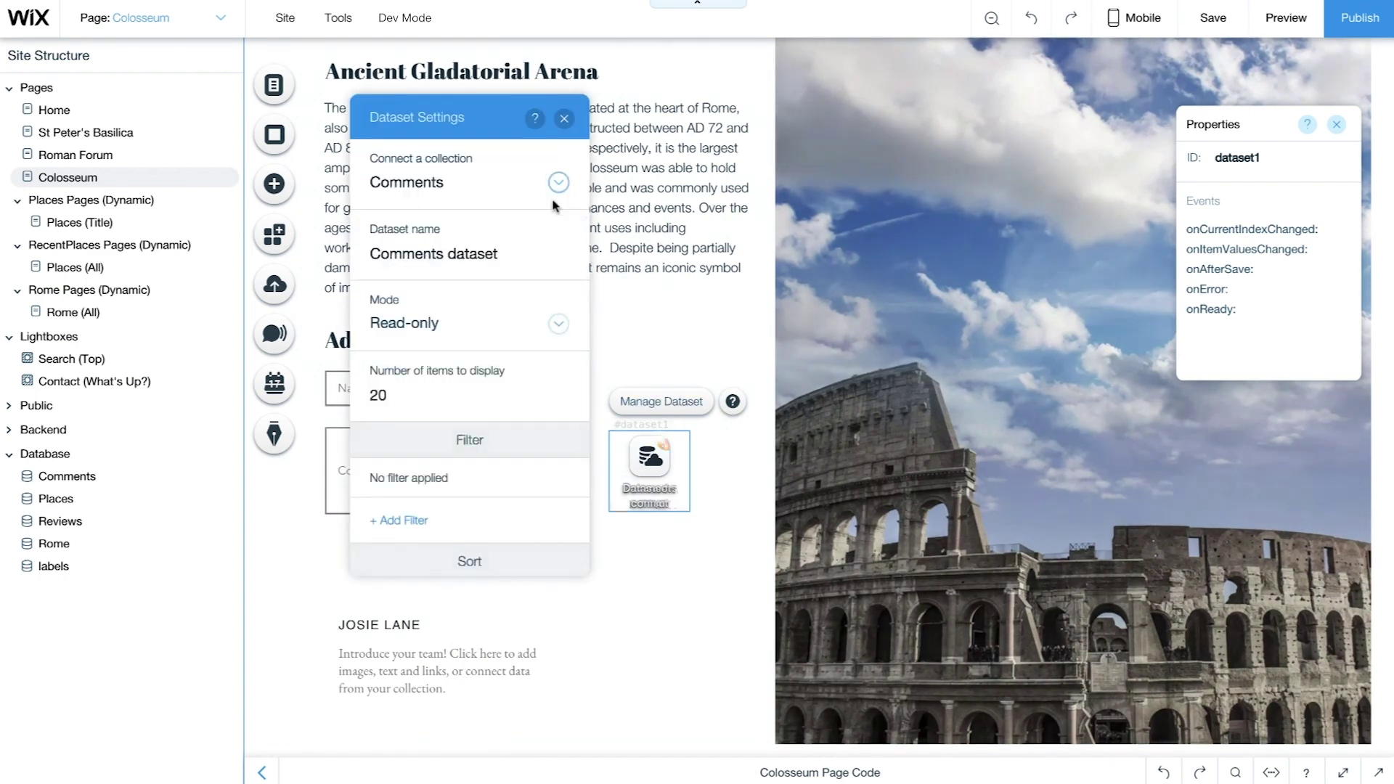
click(479, 258)
text(Comments write)
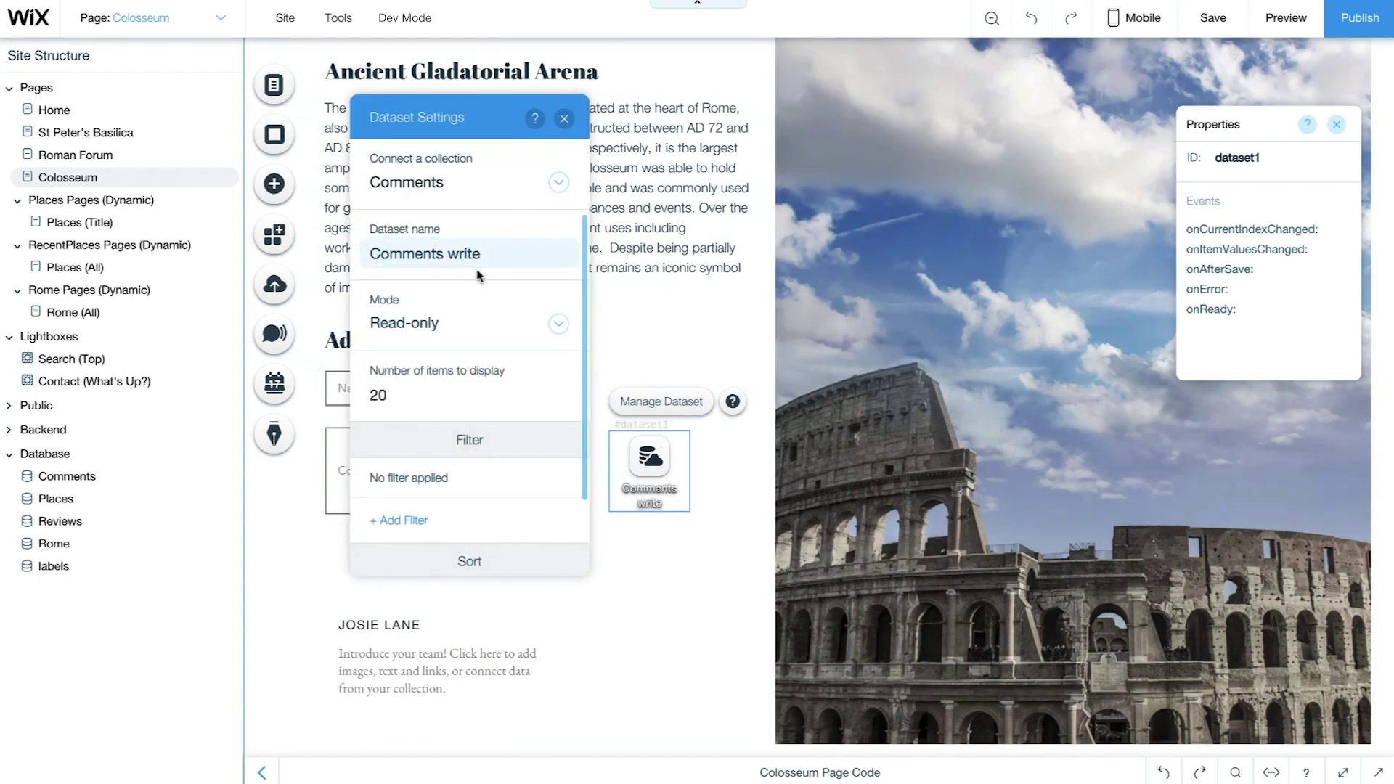
click(554, 323)
click(545, 388)
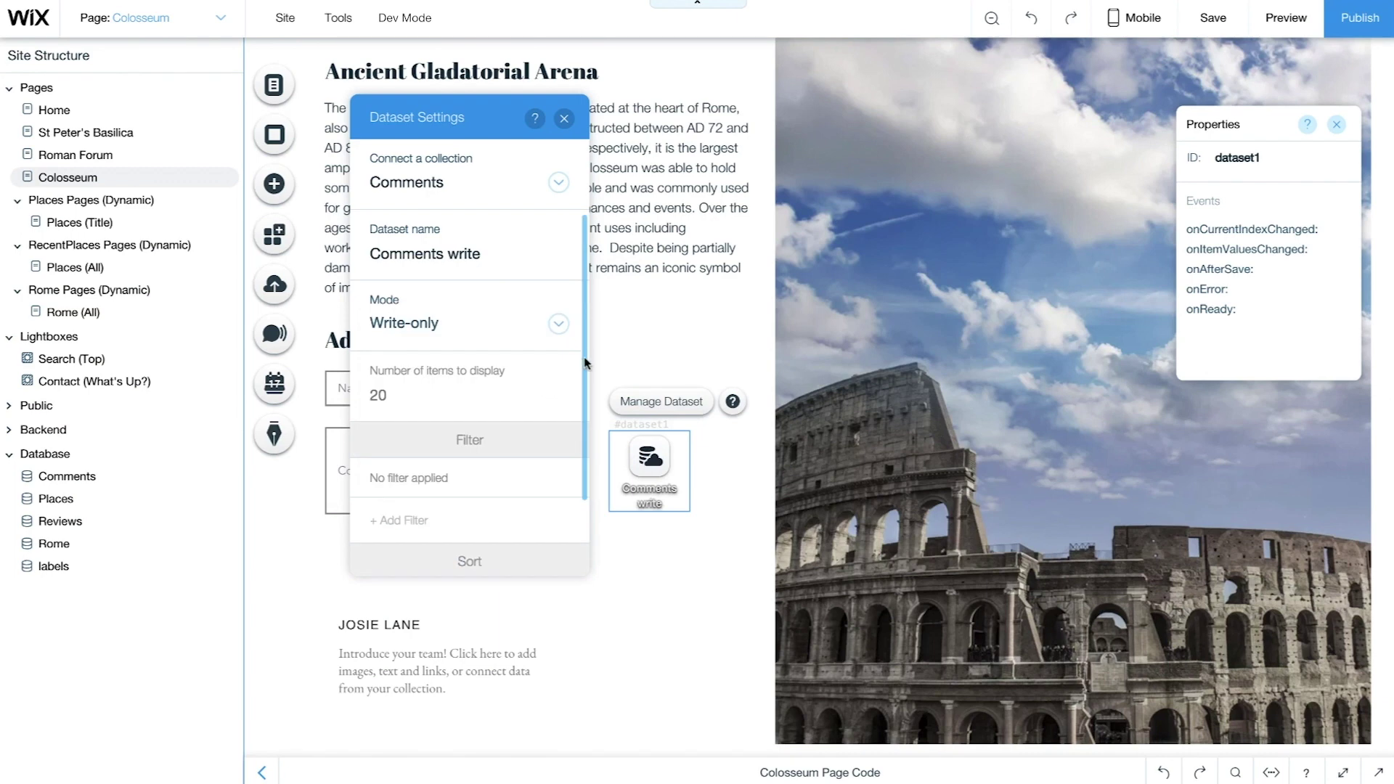
click(628, 333)
Set the dataset's ID to commentswrite.
click(1234, 158)
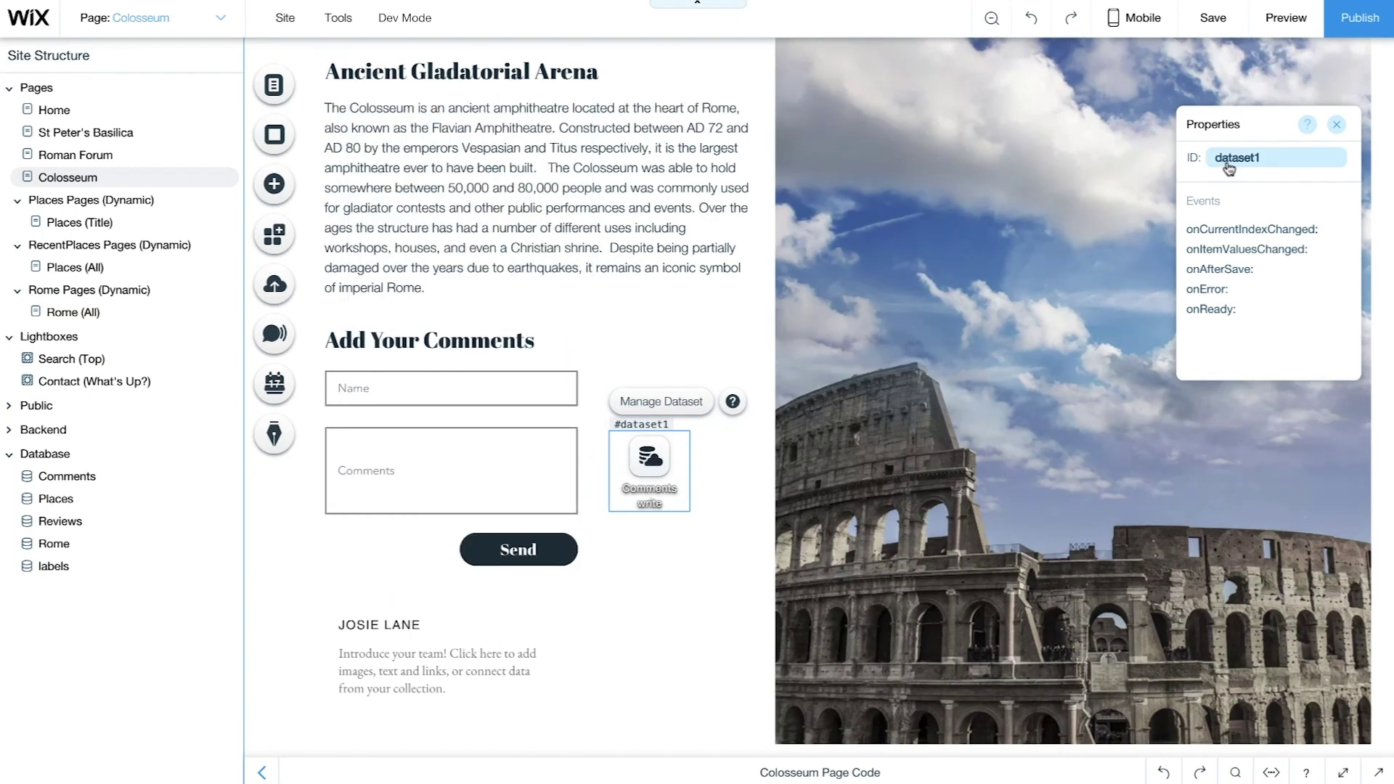
text(commentswrite)
key(Return)
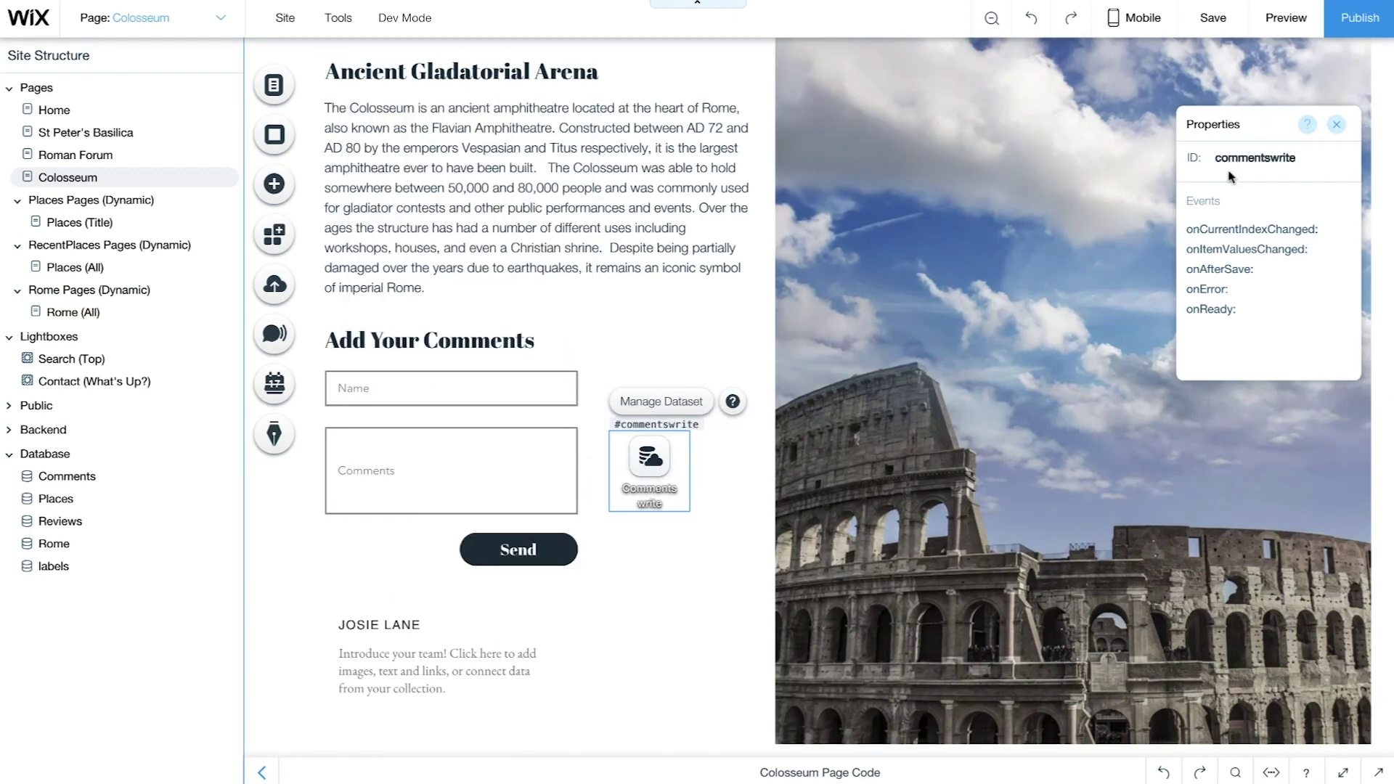
key(Escape)
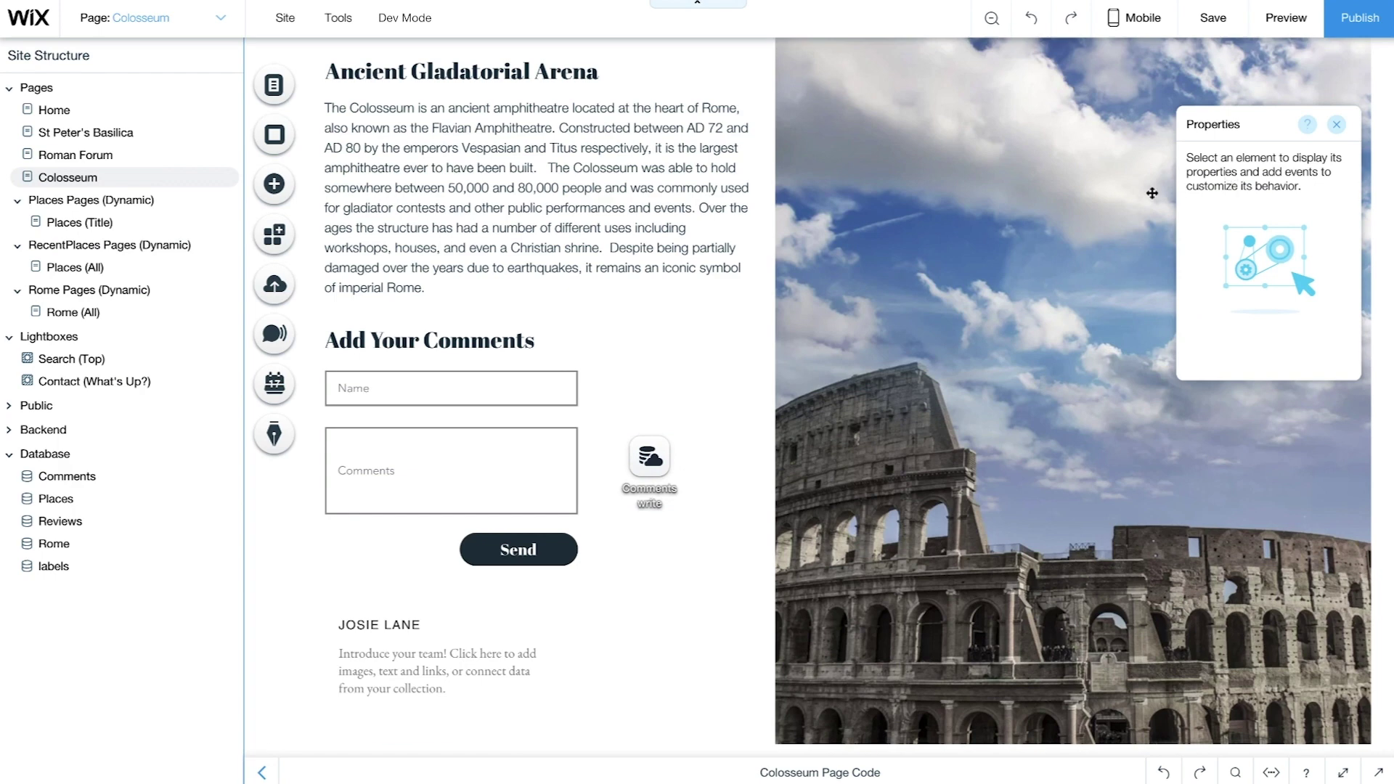
Connect the Name input's value to the Title field via the Comments write dataset.
click(525, 387)
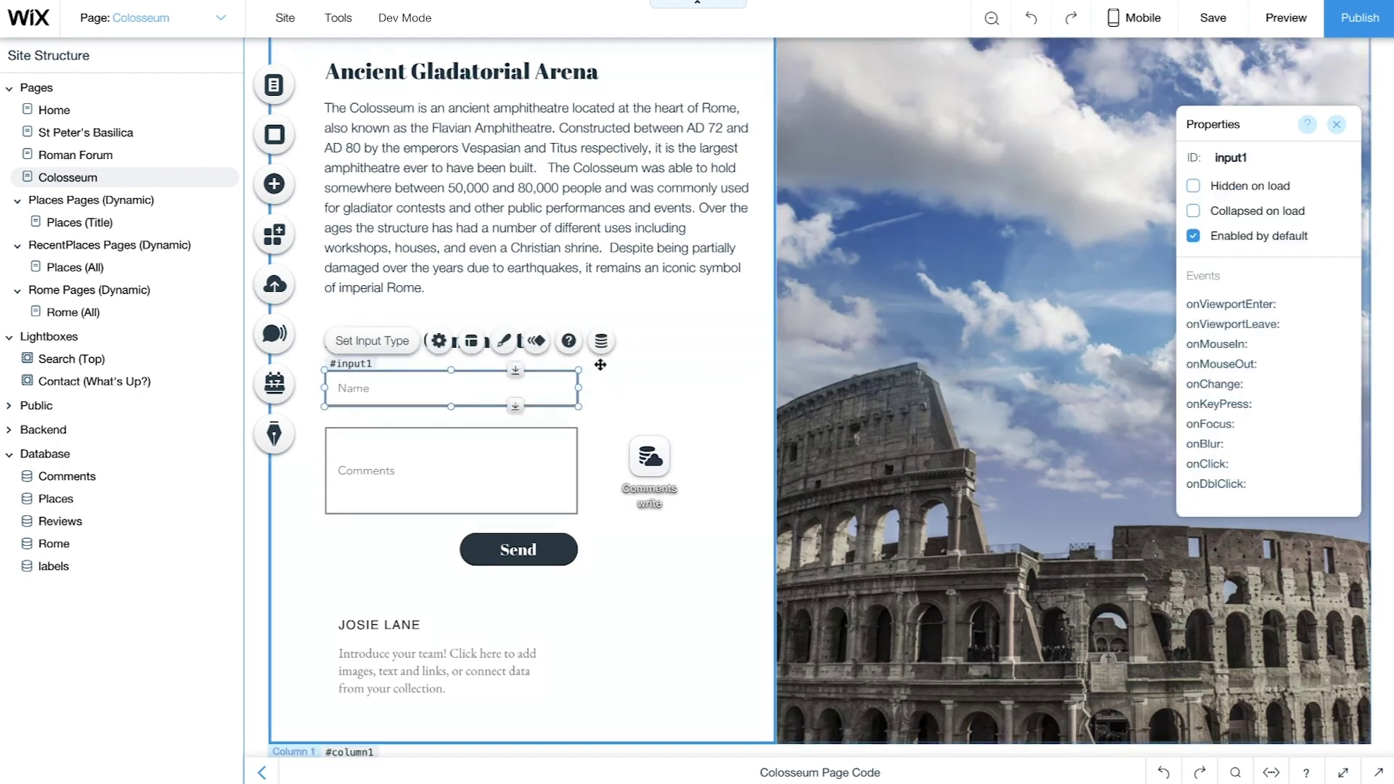
click(601, 340)
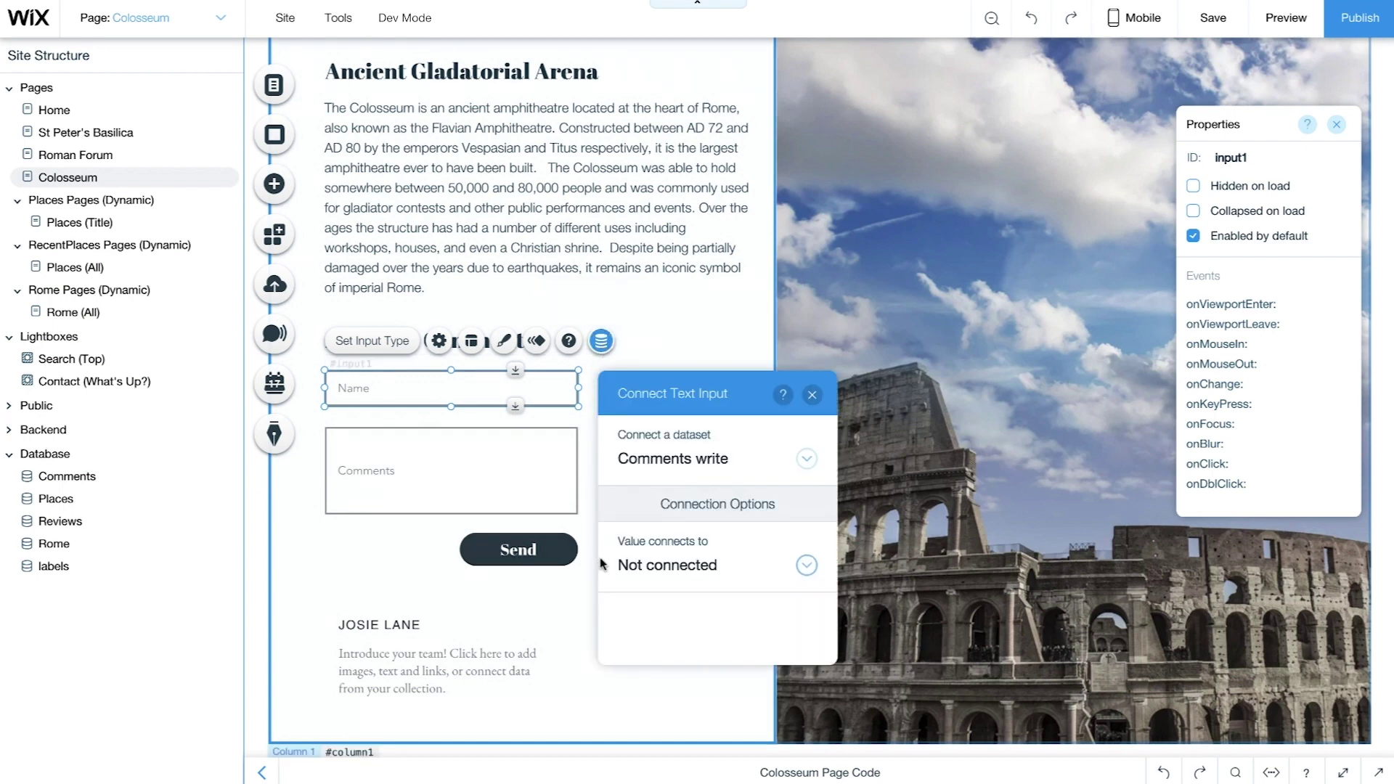
click(622, 565)
click(624, 472)
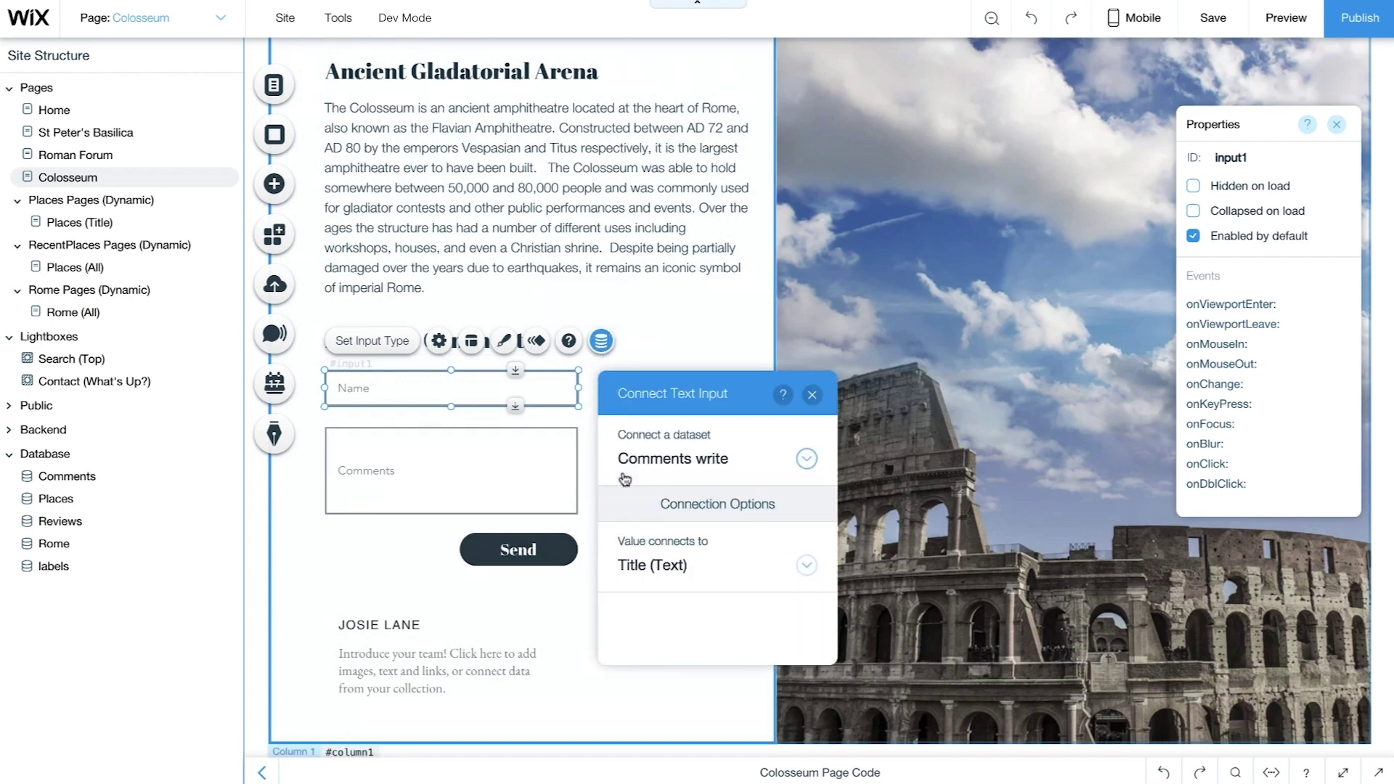
click(842, 501)
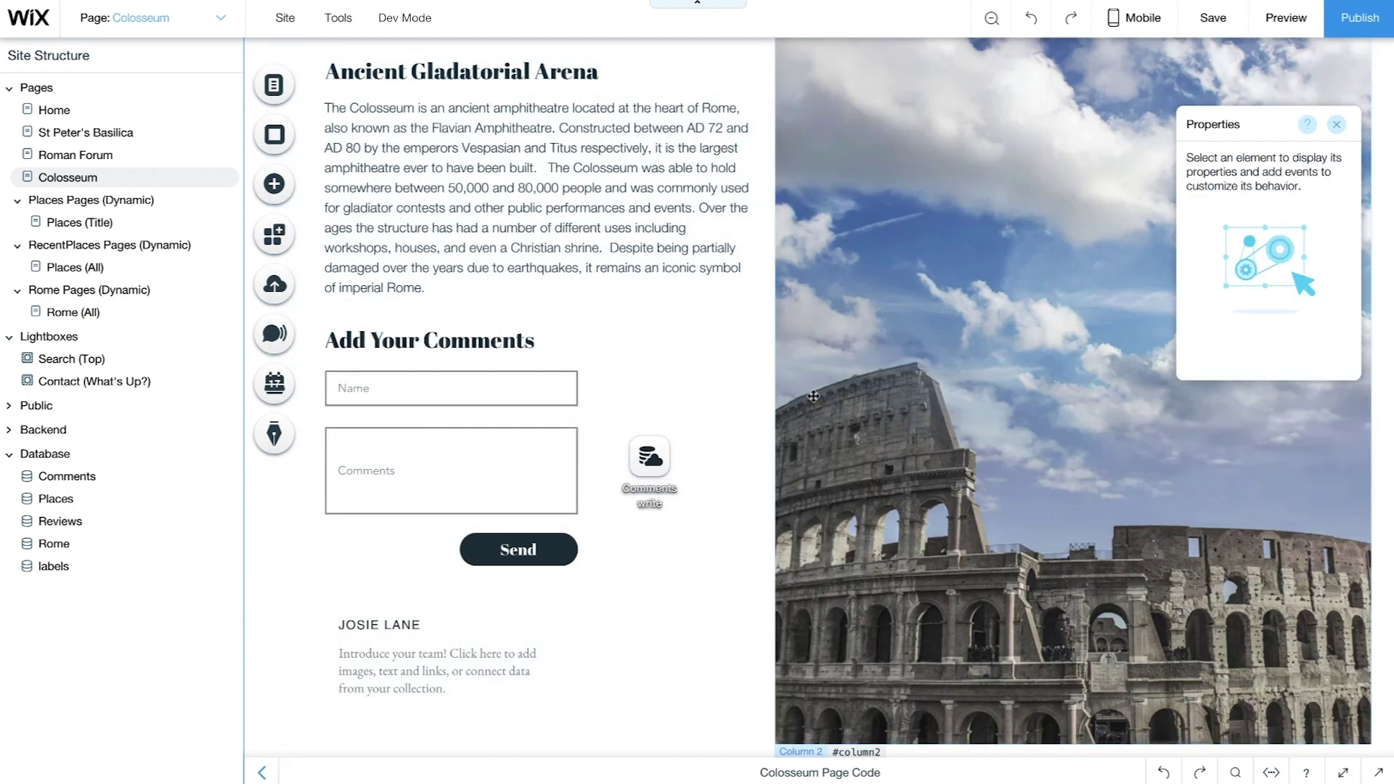
click(273, 184)
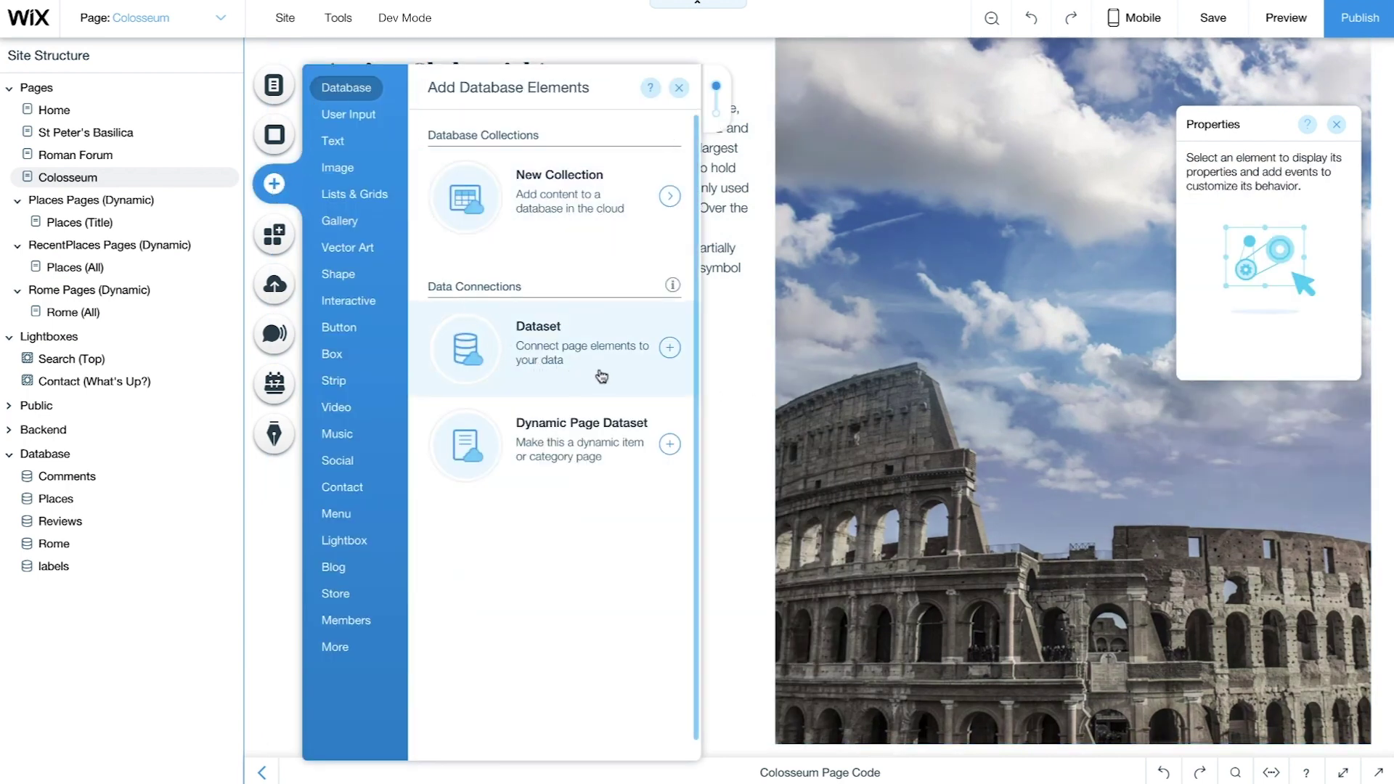
Add a second dataset beside the Send button, connected to Comments and named 'Comments read'.
click(669, 347)
drag(859, 423, 650, 643)
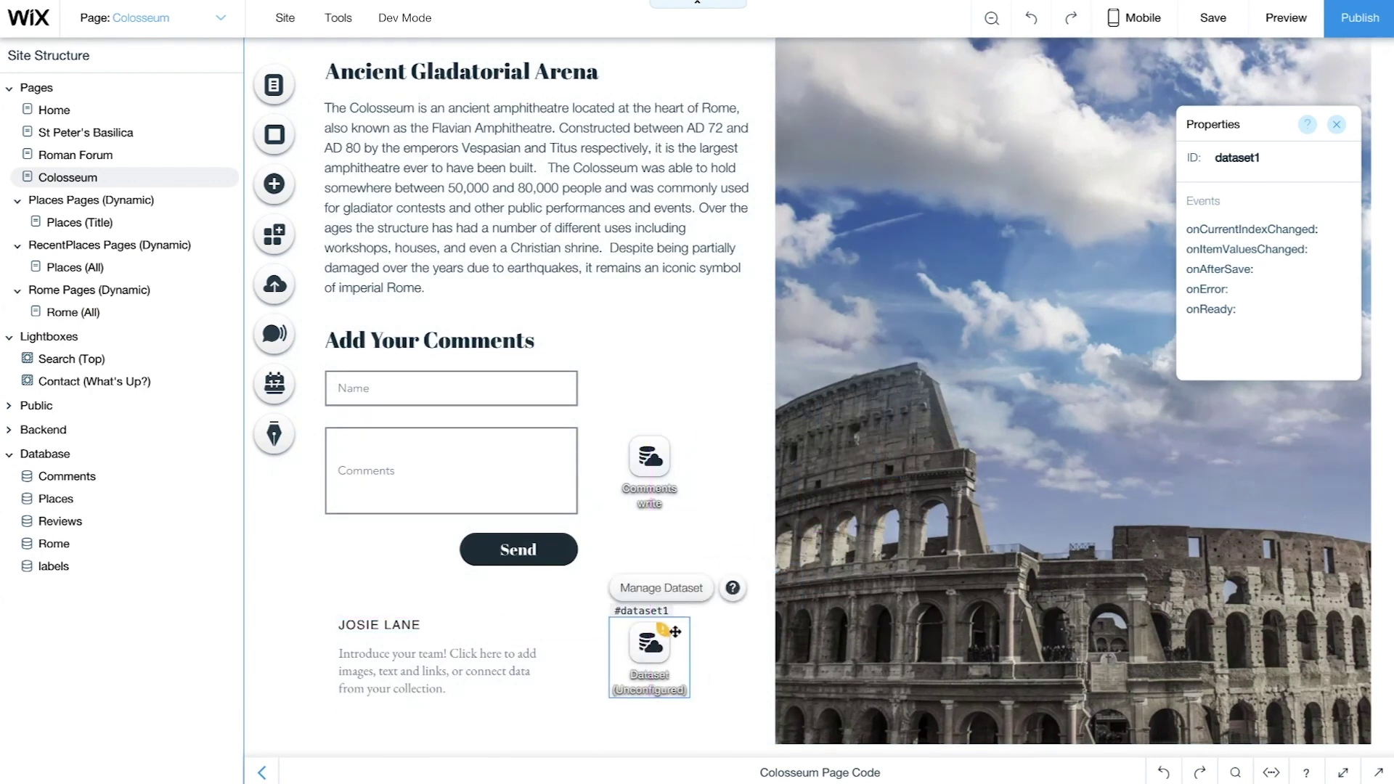
click(661, 588)
click(558, 304)
click(554, 324)
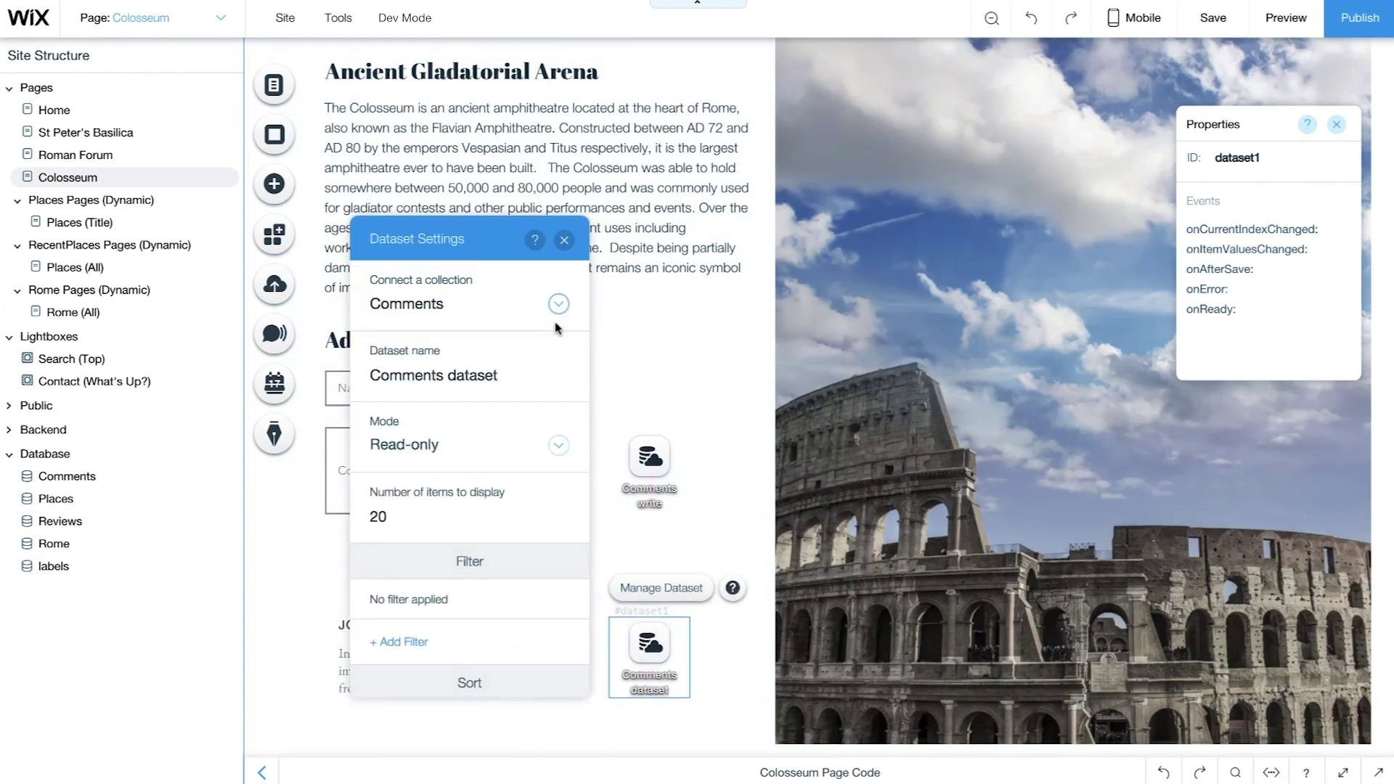
triple_click(465, 374)
text(Comments read)
key(Return)
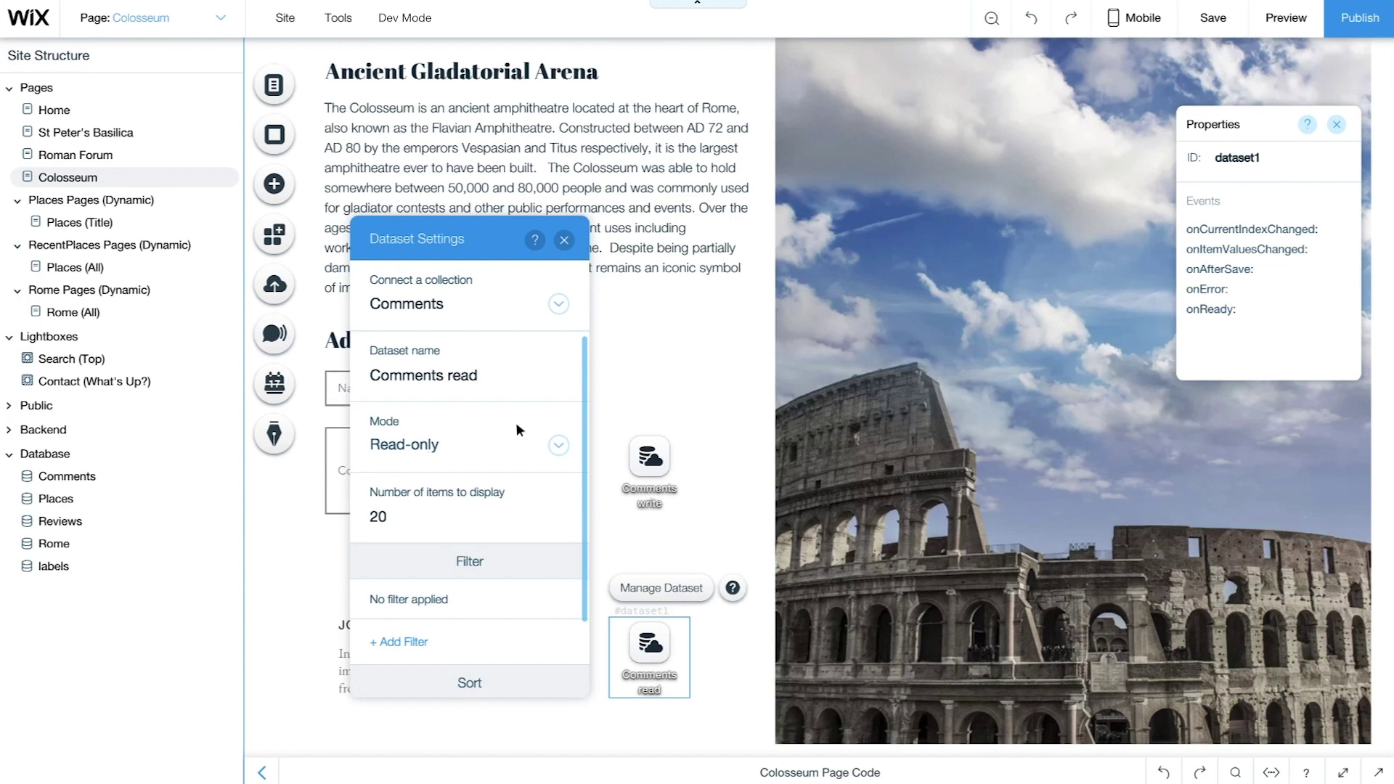
key(Escape)
Change the dataset's ID to commentsread.
click(1234, 158)
text(co)
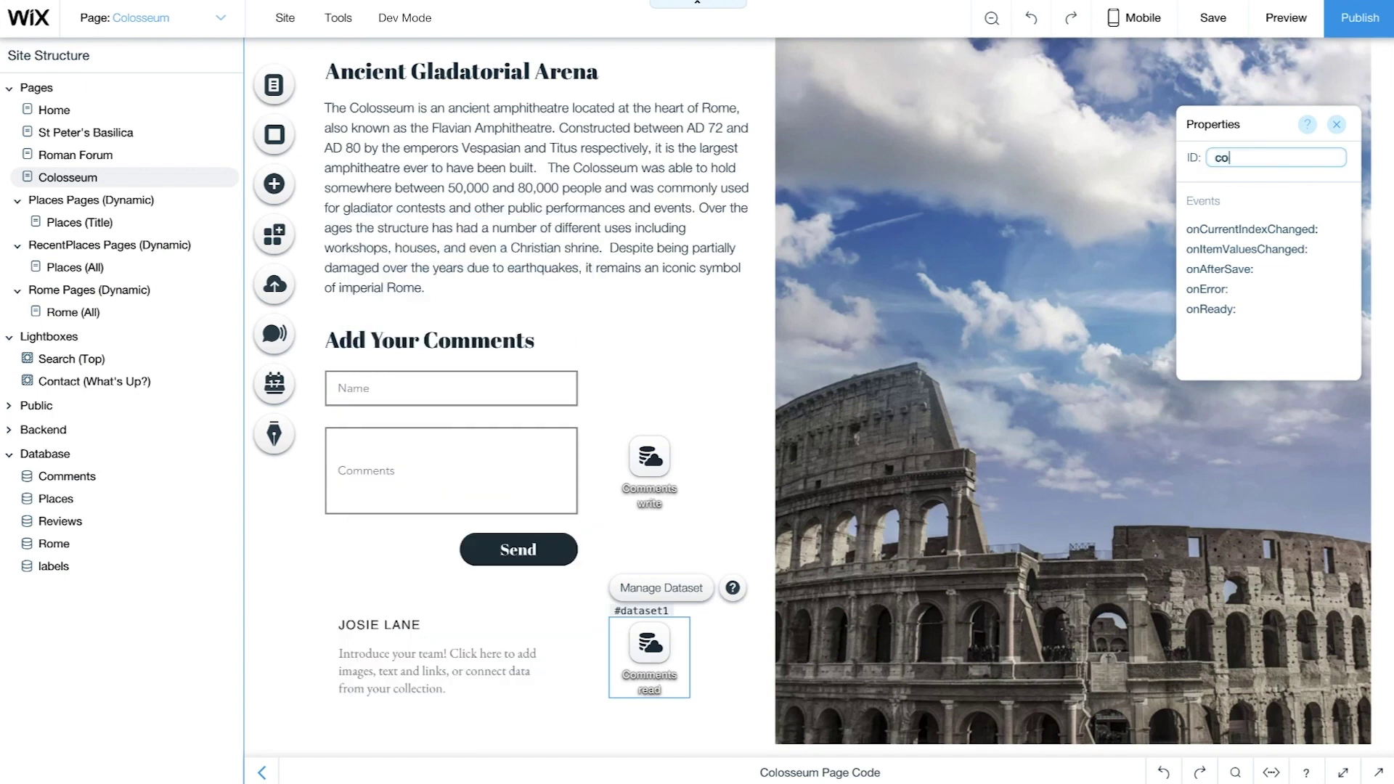
text(mmentsread)
key(Return)
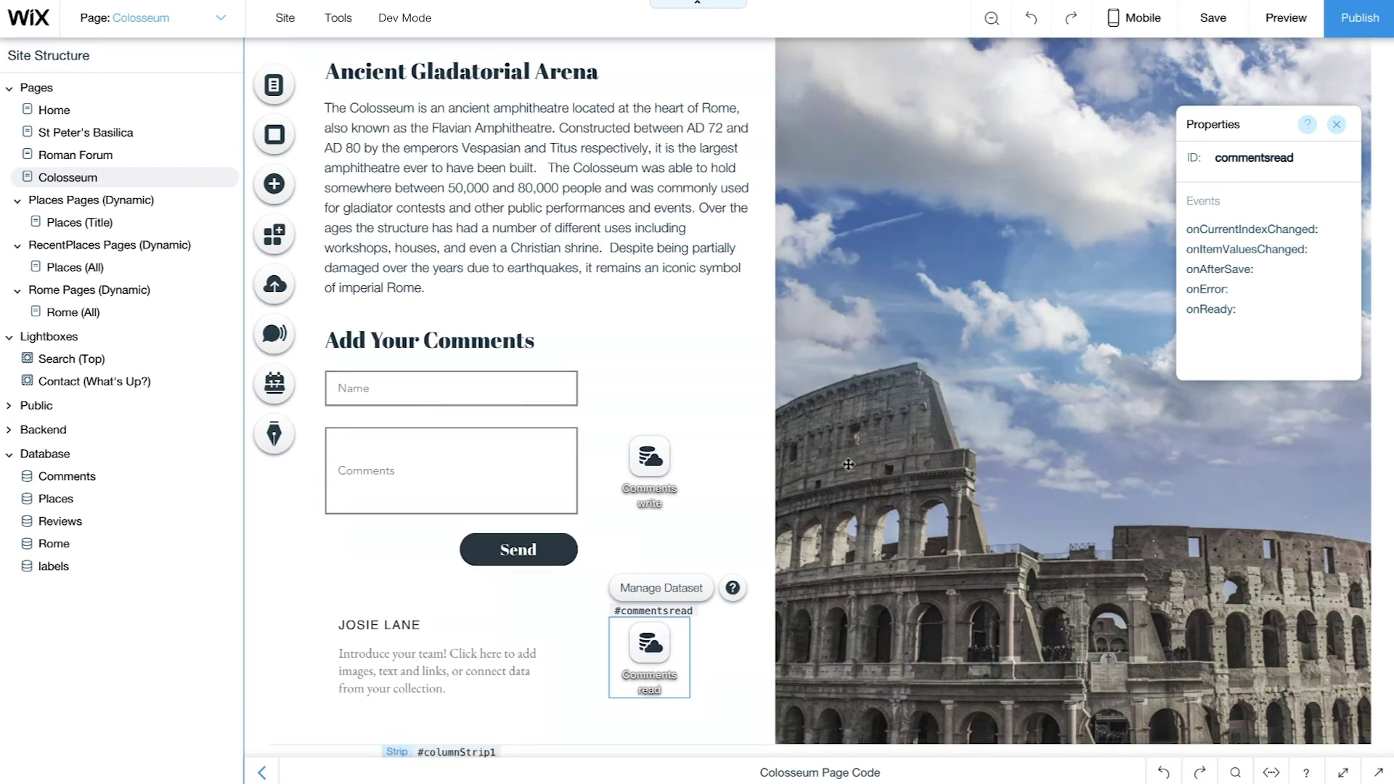
click(535, 635)
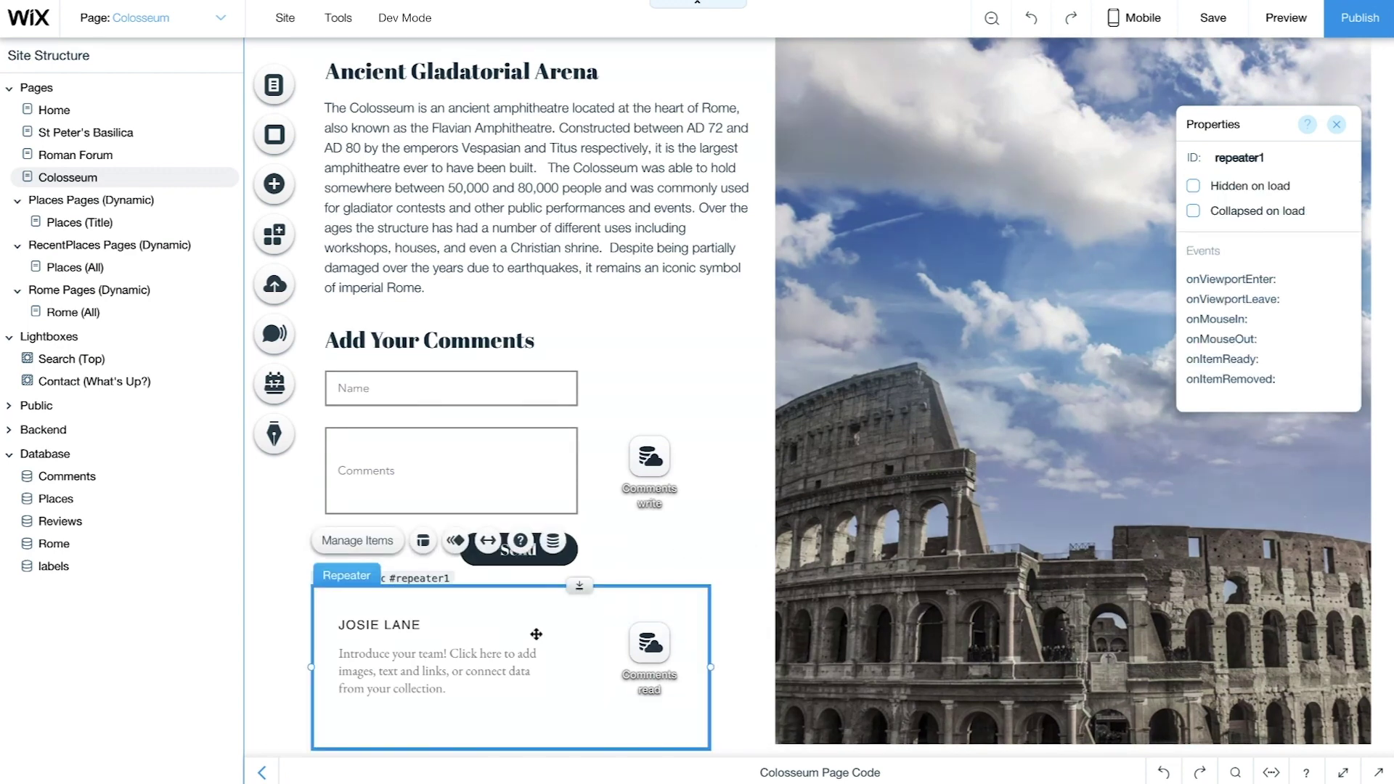
Connect the repeater to the Comments read dataset.
click(554, 543)
click(855, 571)
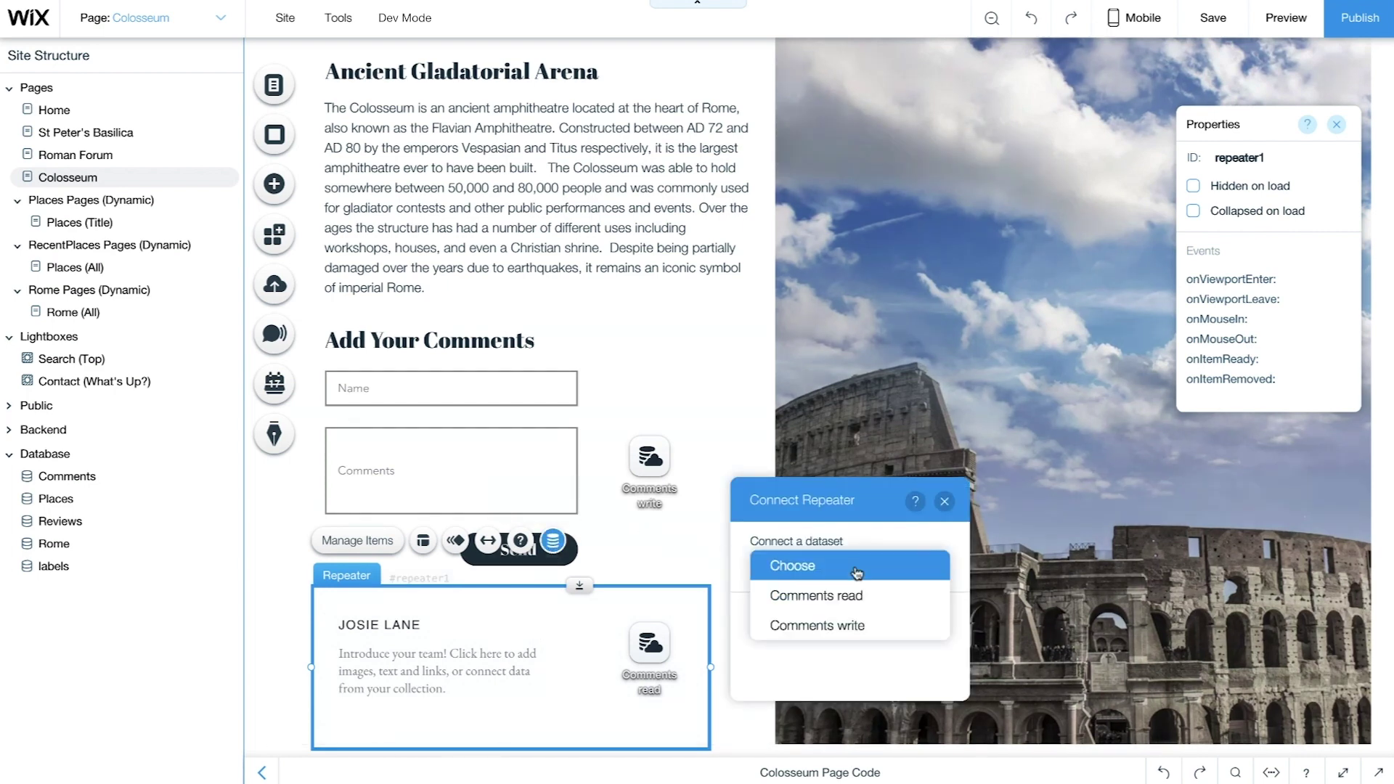
click(881, 597)
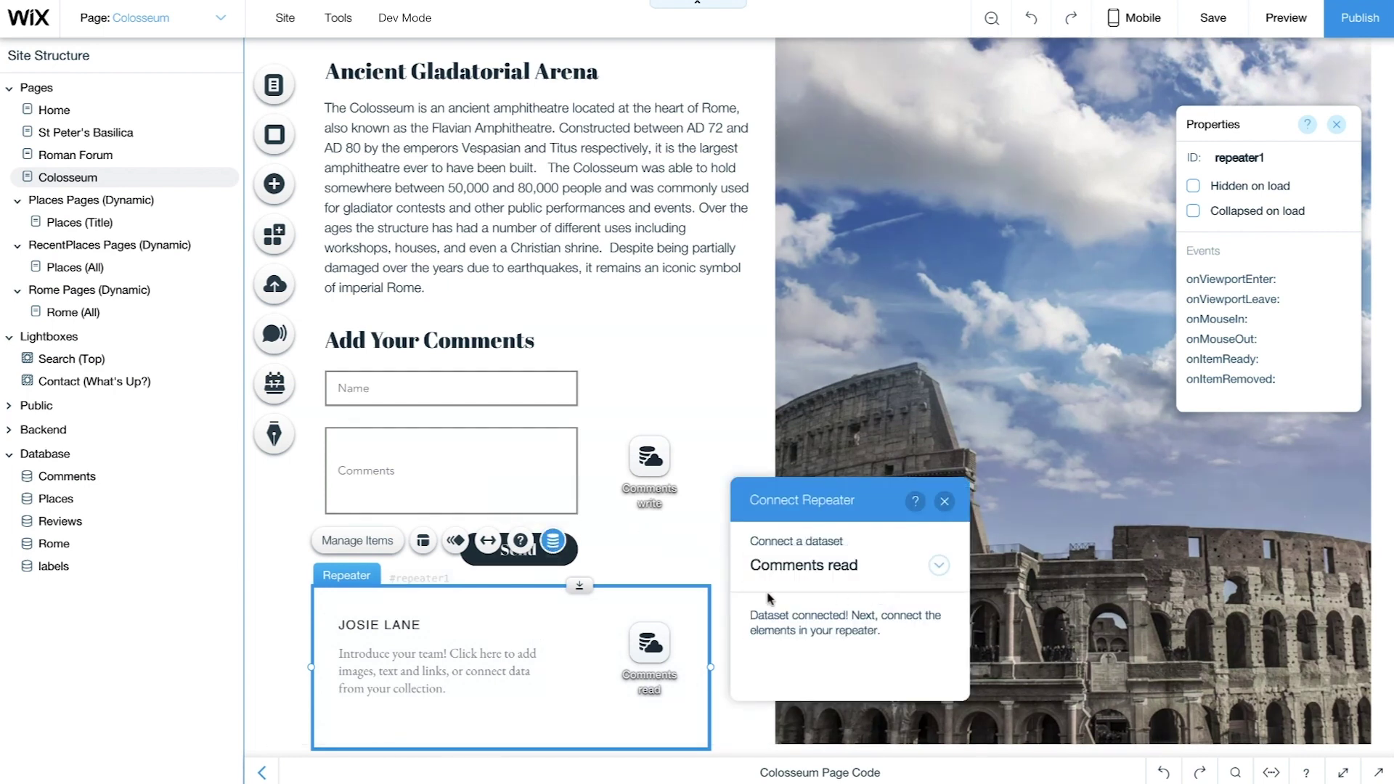
click(717, 558)
Bind the repeater's name text to the Title field.
click(395, 625)
click(396, 625)
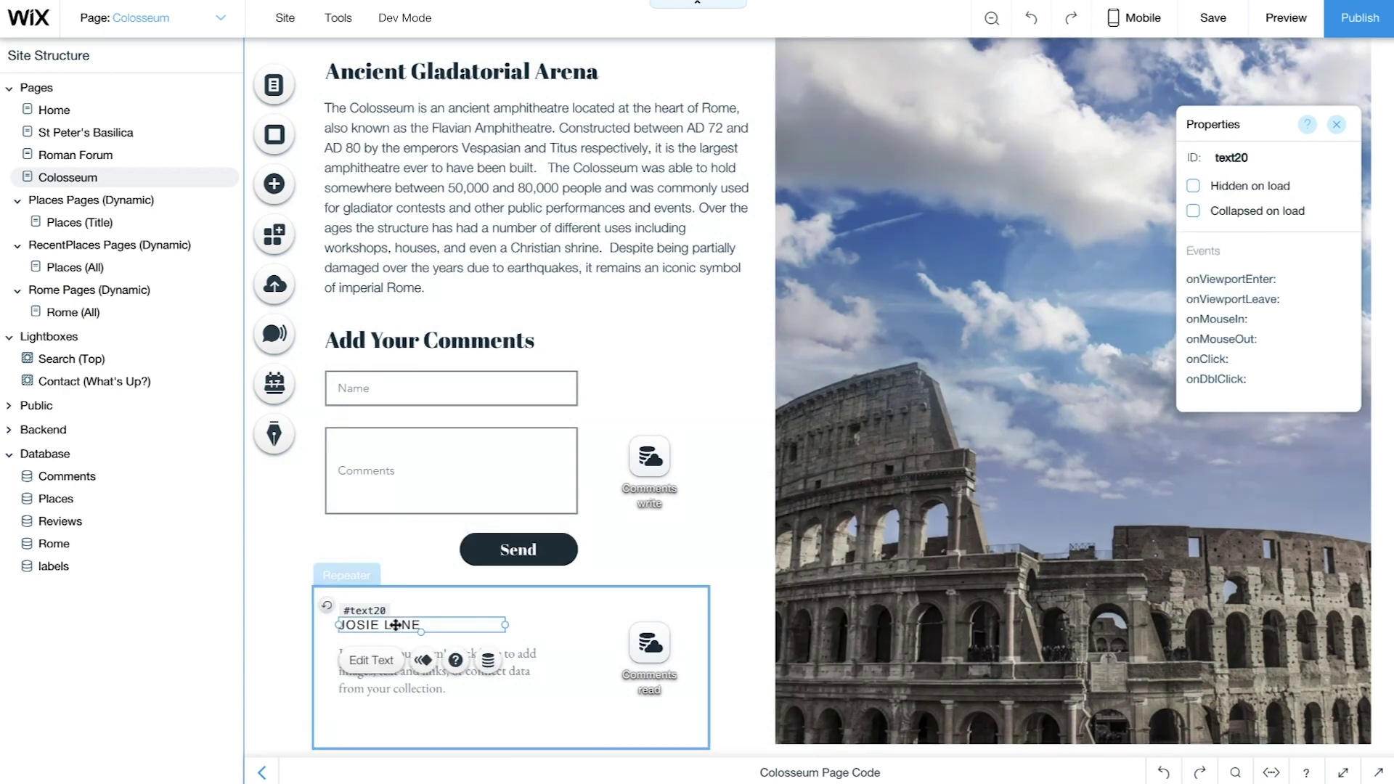
click(487, 660)
click(548, 543)
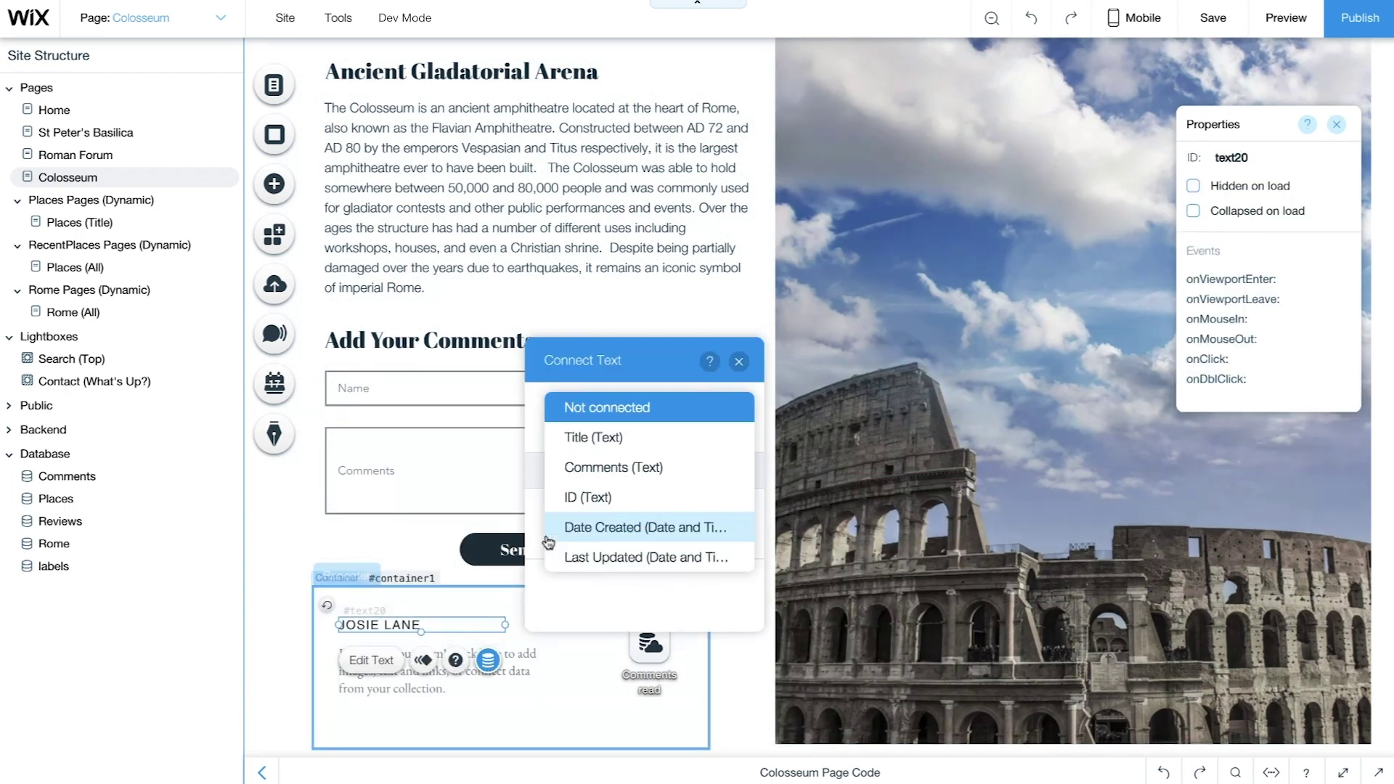
click(593, 437)
Bind the repeater's description text to the Comments field.
click(508, 660)
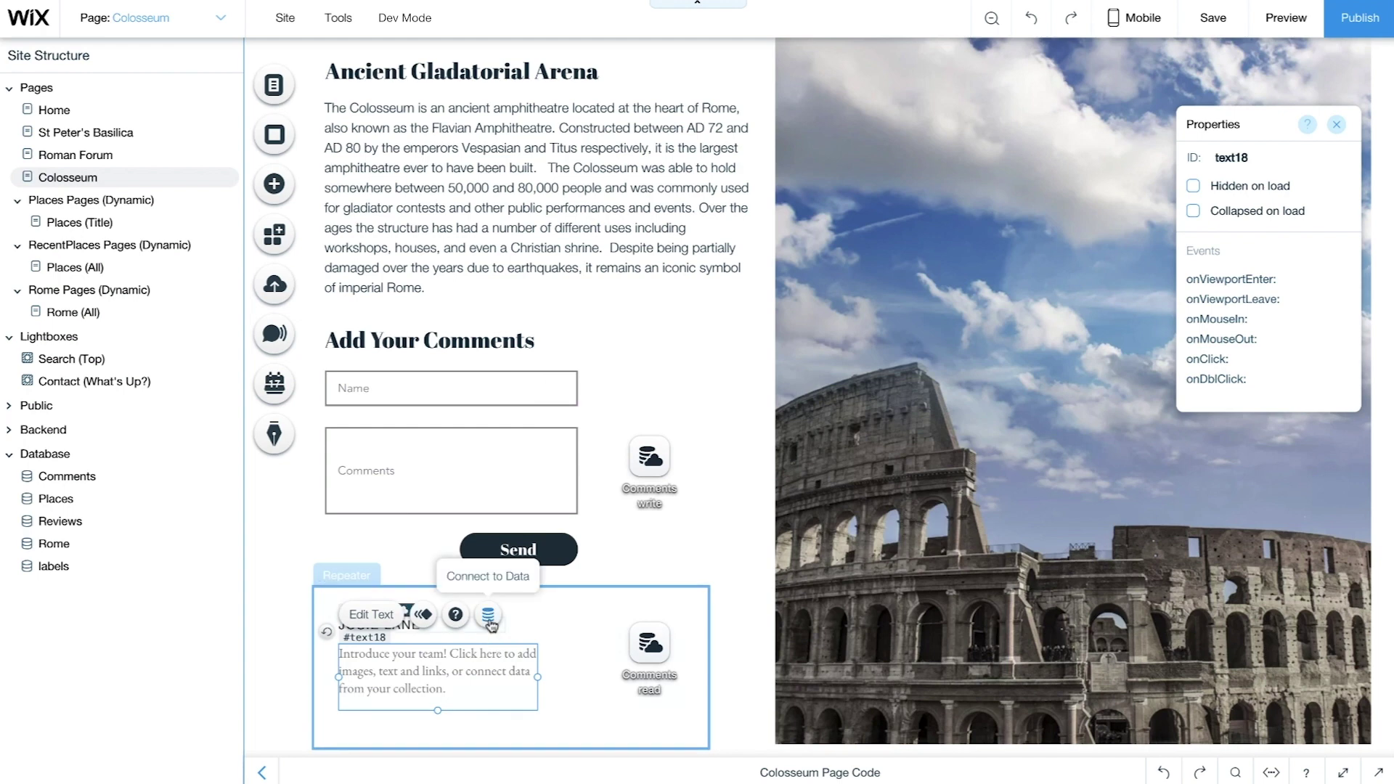
click(489, 622)
click(653, 601)
click(623, 537)
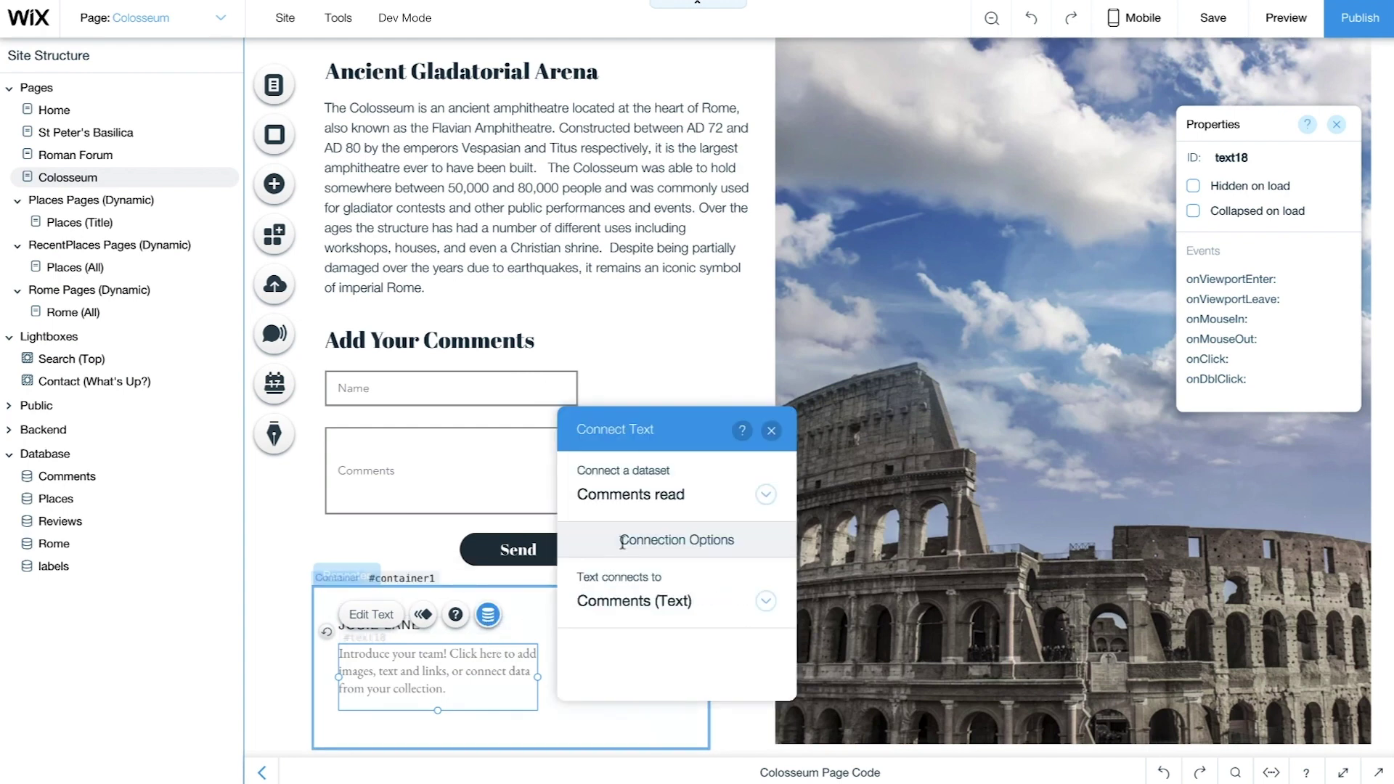
click(772, 431)
click(689, 565)
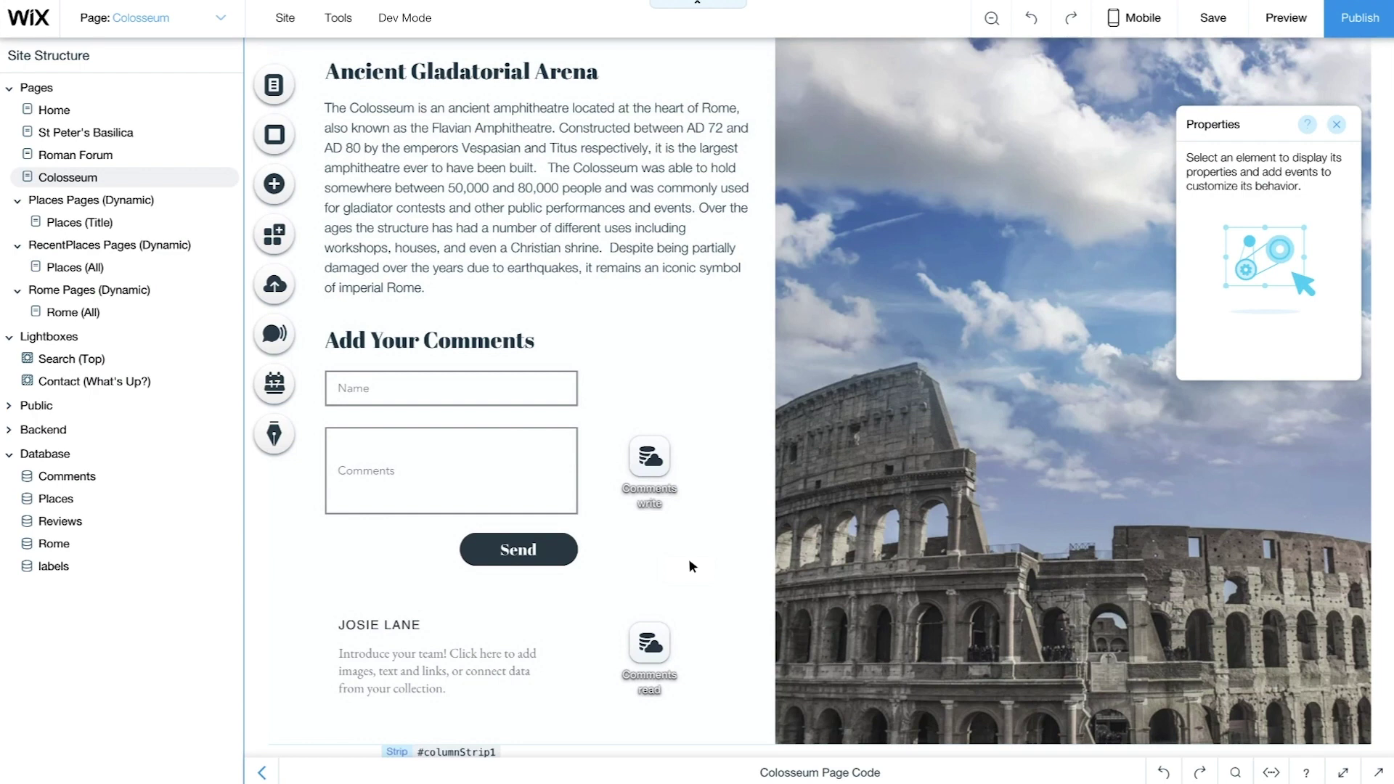
click(742, 765)
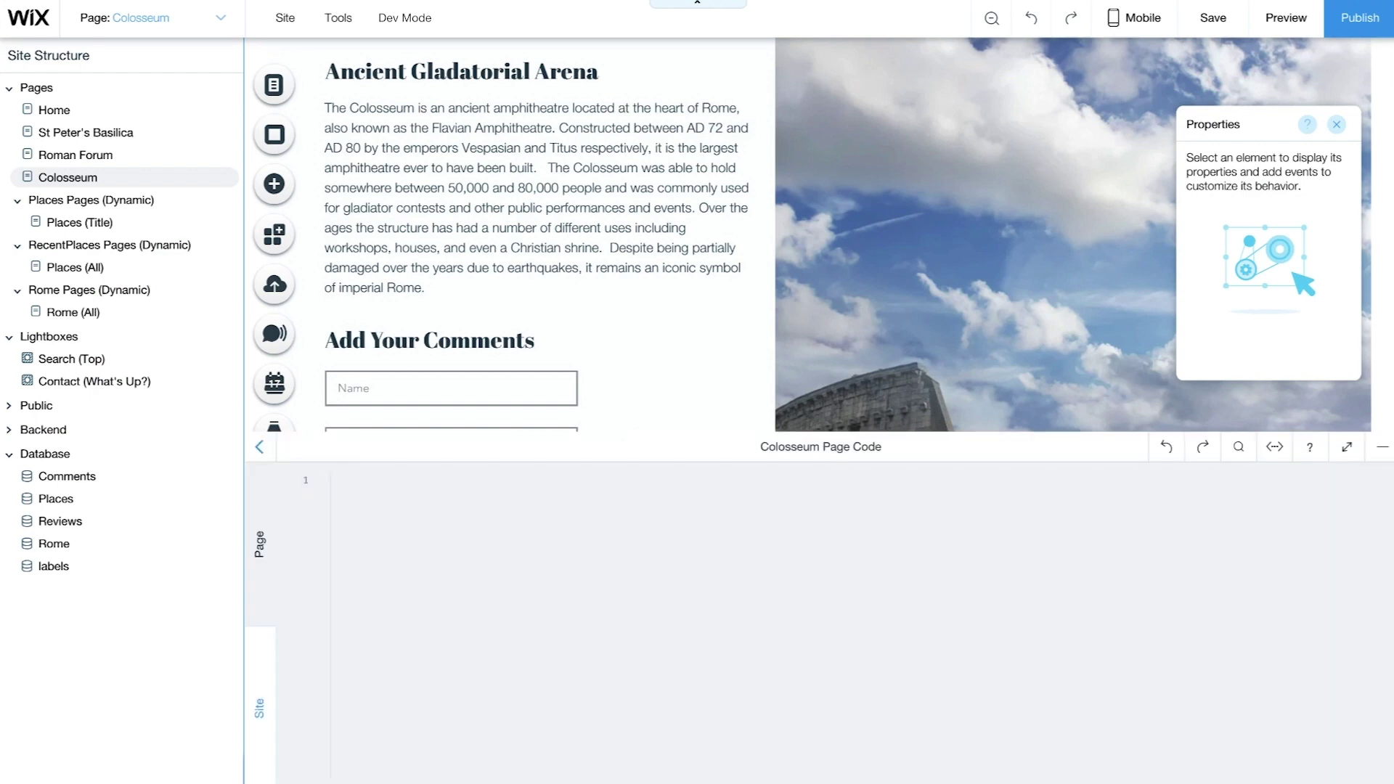
Write a getData function importing wix-data that queries Comments with limit 1000 and returns items.
text(import)
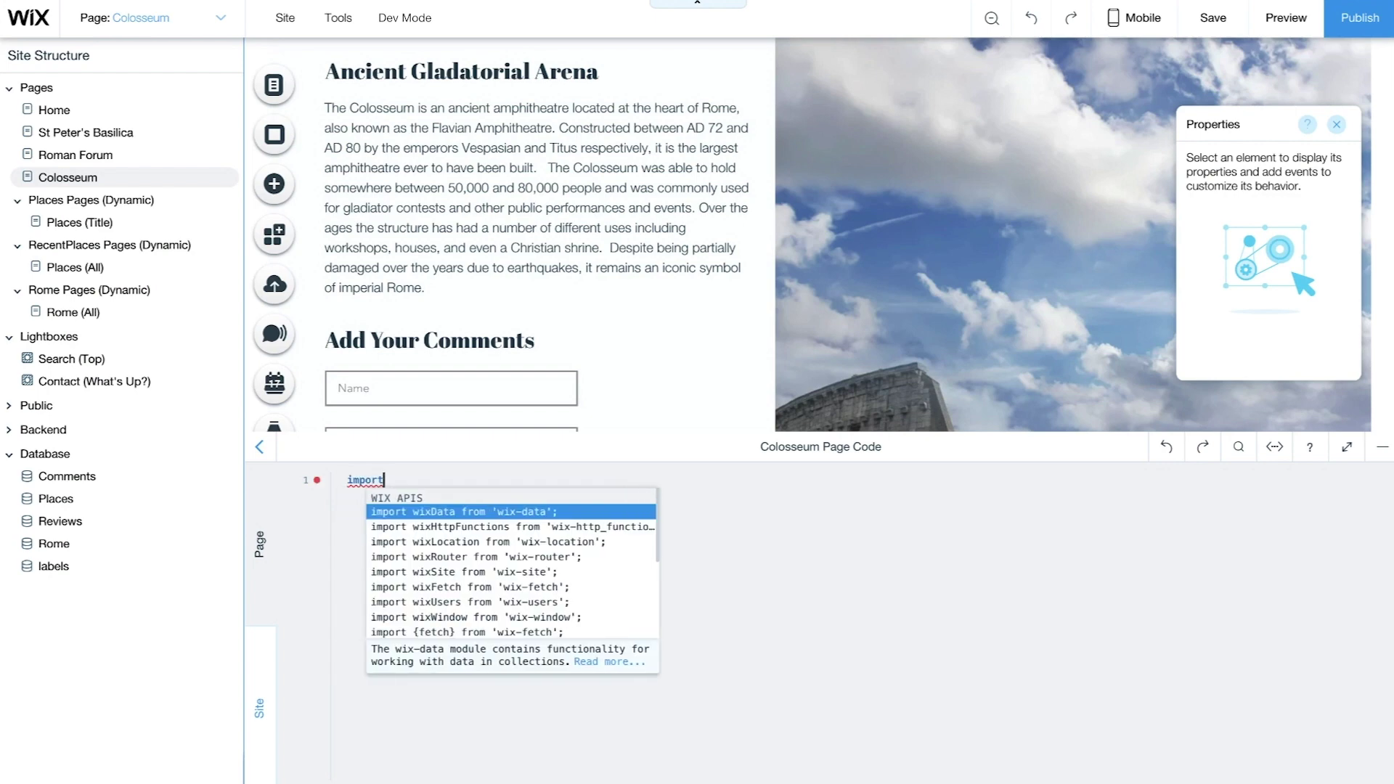
text( wixData from )
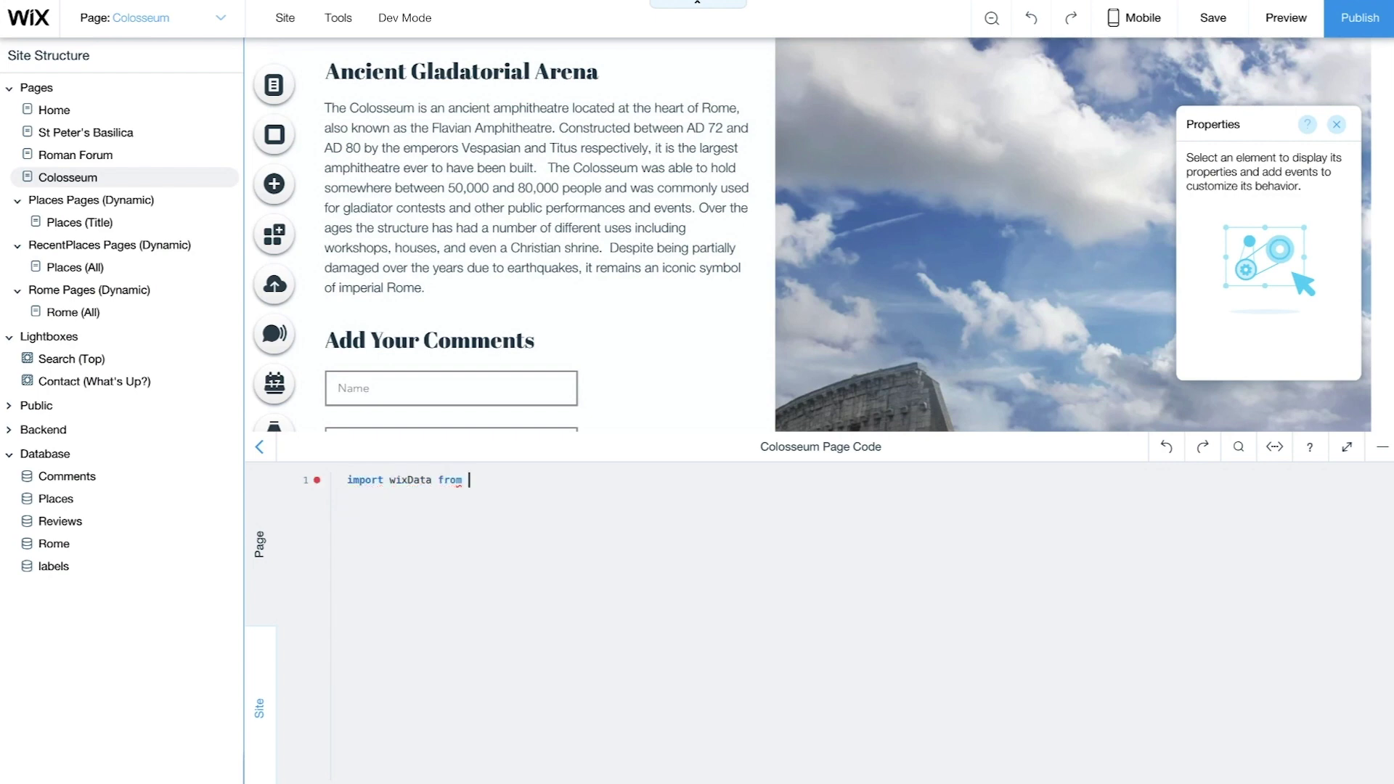
text('wix-data';  )
text(function getD)
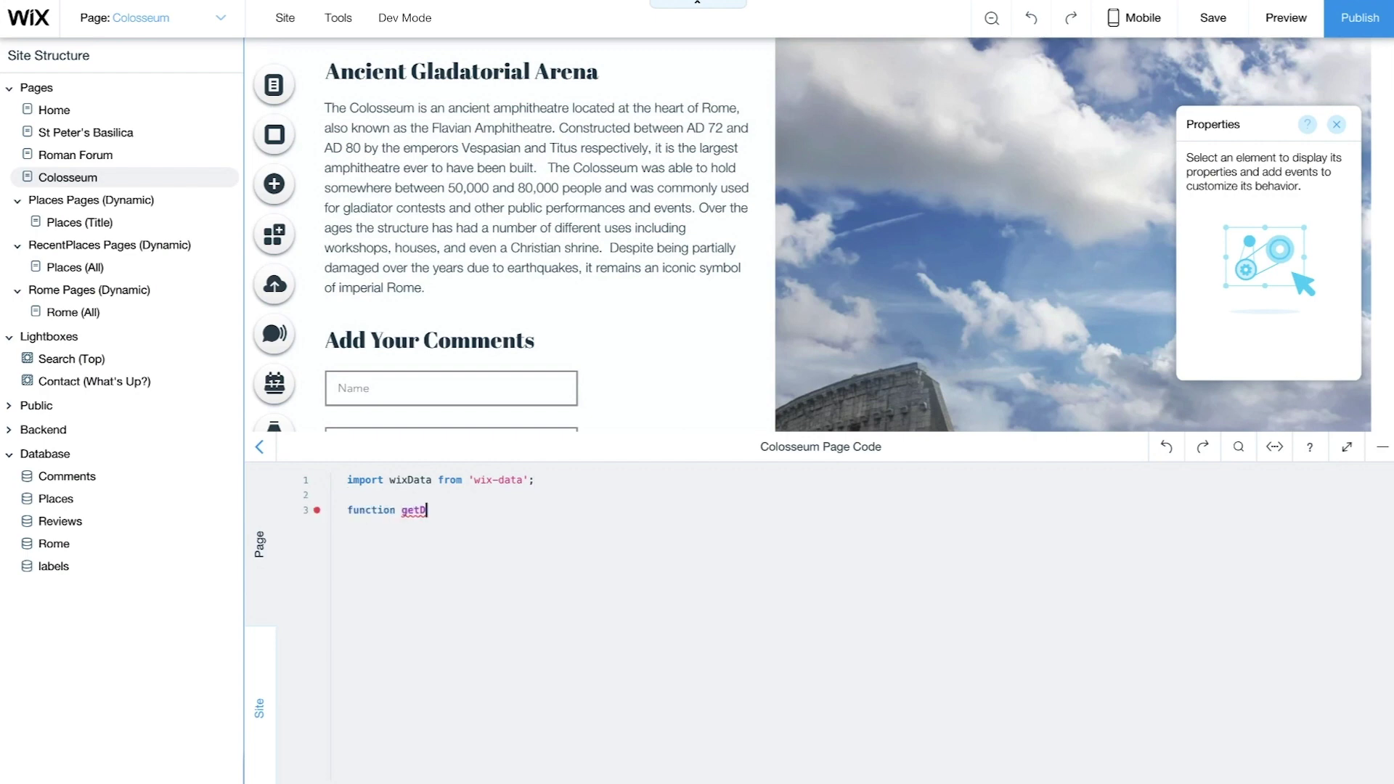
text((let query = wixData.query('Comments');)
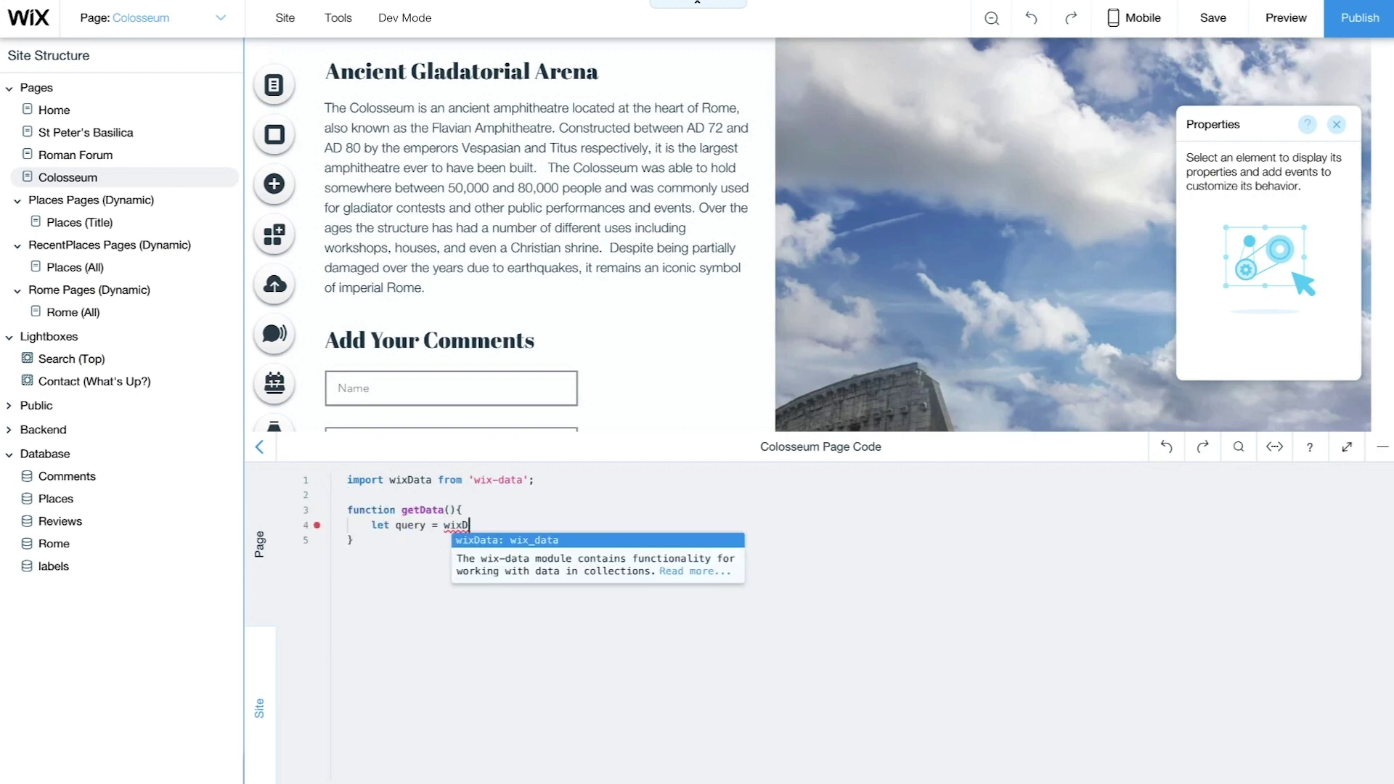
key(Return)
key(Return)
text(return query.limit(1000).find().then(results => {)
key(Return)
text(console.log('getData', results);)
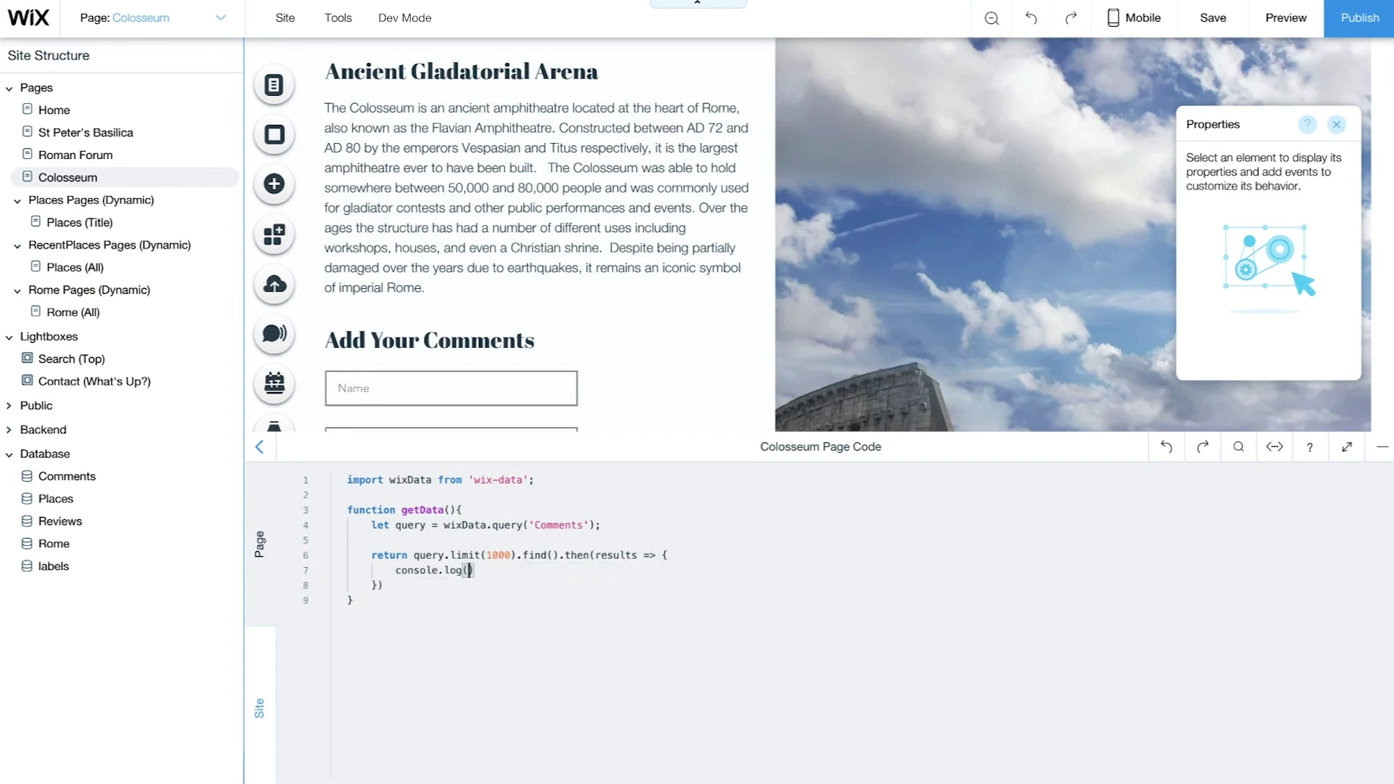
key(Return)
text(return results.items;)
key(Down)
key(End)
text(;)
key(Down)
key(End)
Add an onReady handler setting #commentslist data from getData after each #commentswrite save.
key(Return)
key(Return)
text($w)
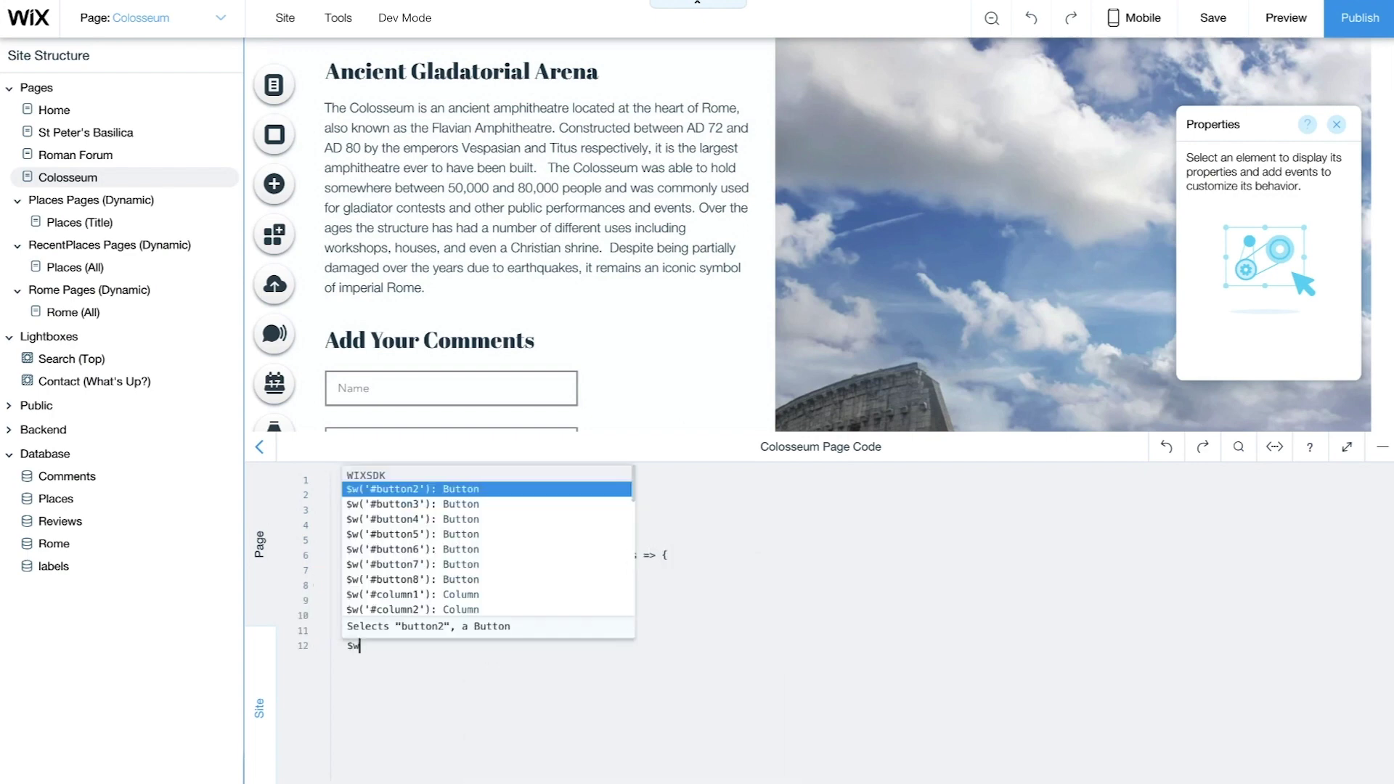
text(.onReady() => {)
key(Return)
key(Return)
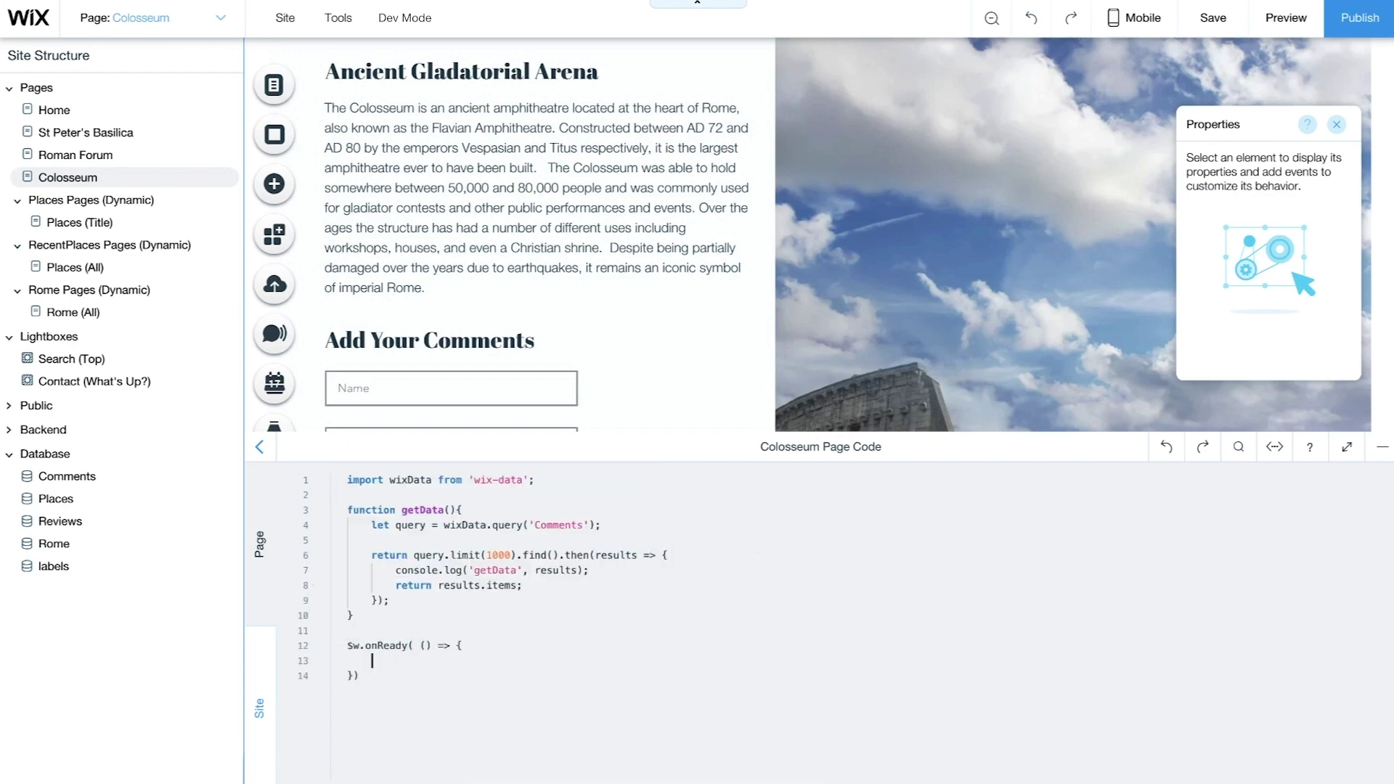
text($w)
text(("#commentswrite)
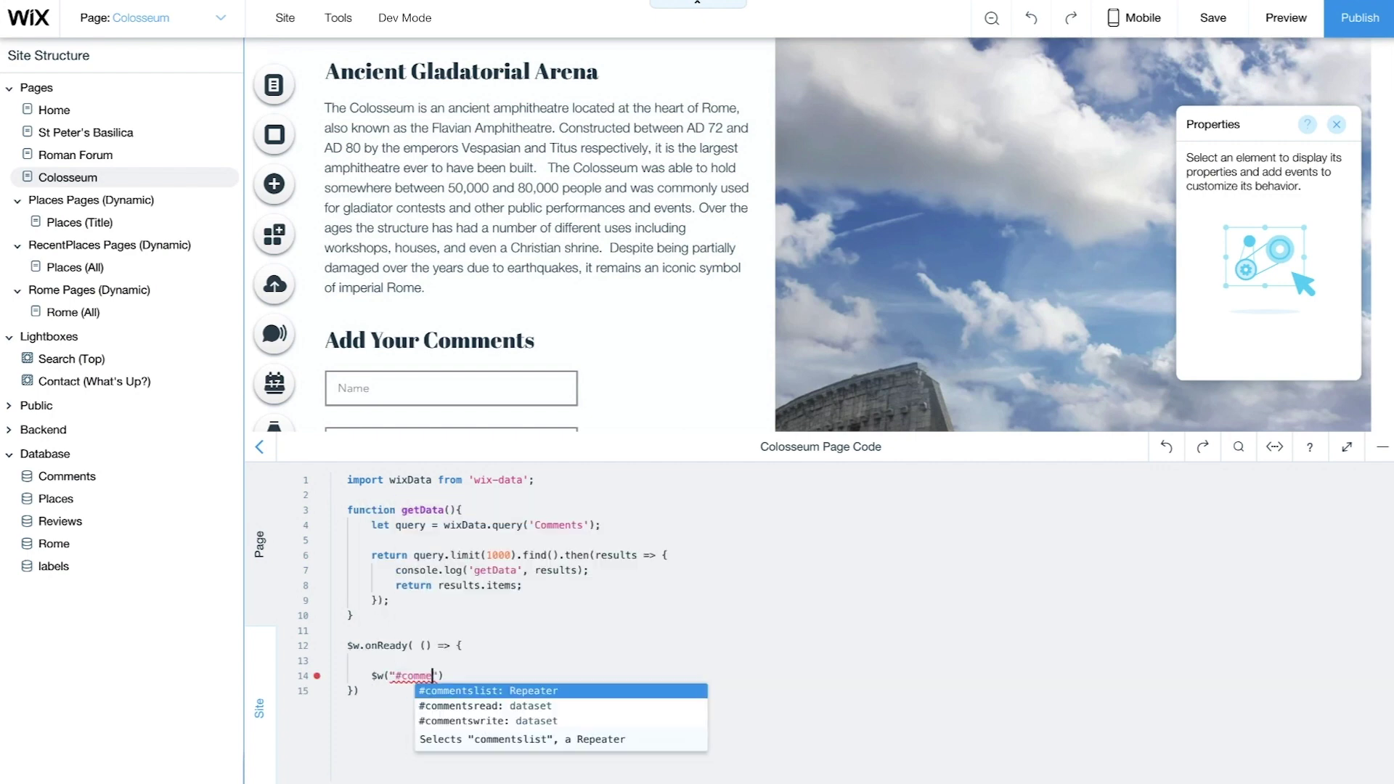
text(").onAfterSave)
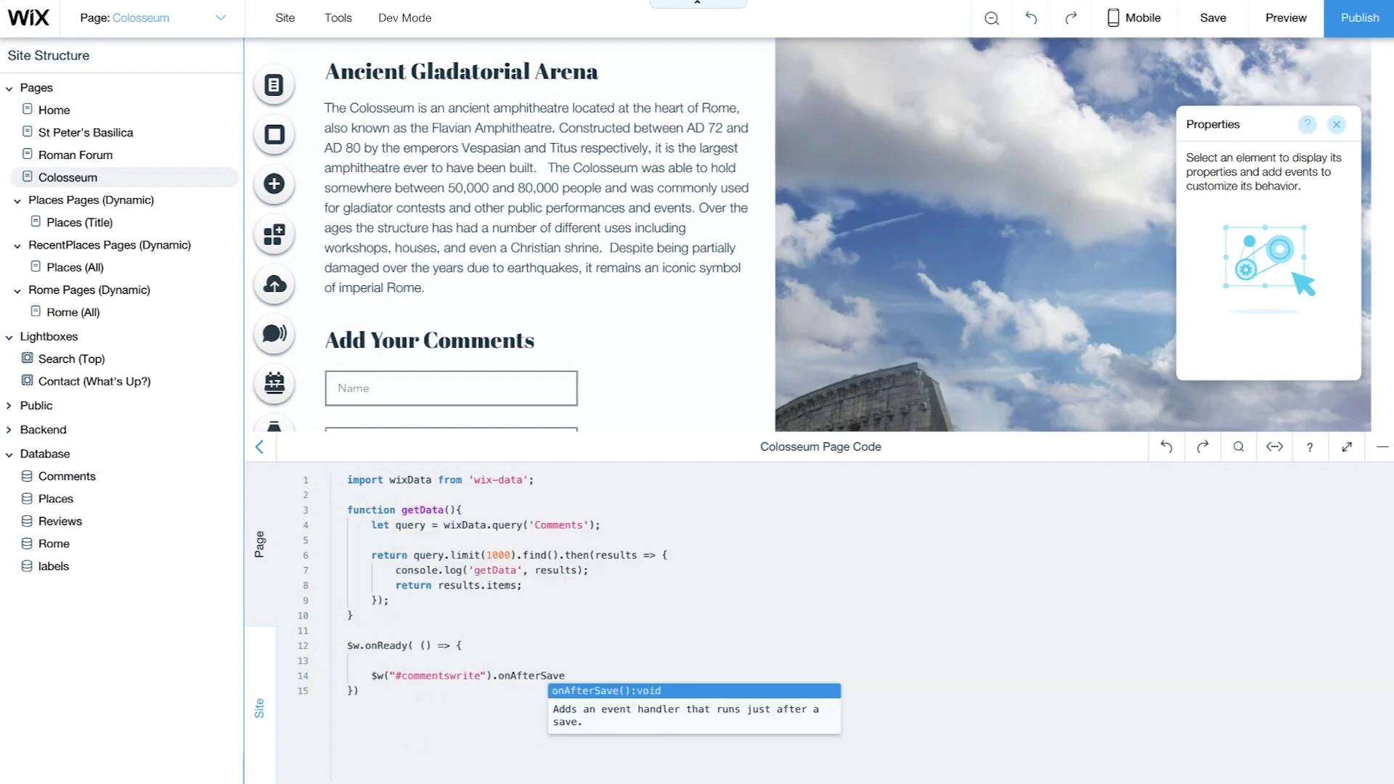
key(Return)
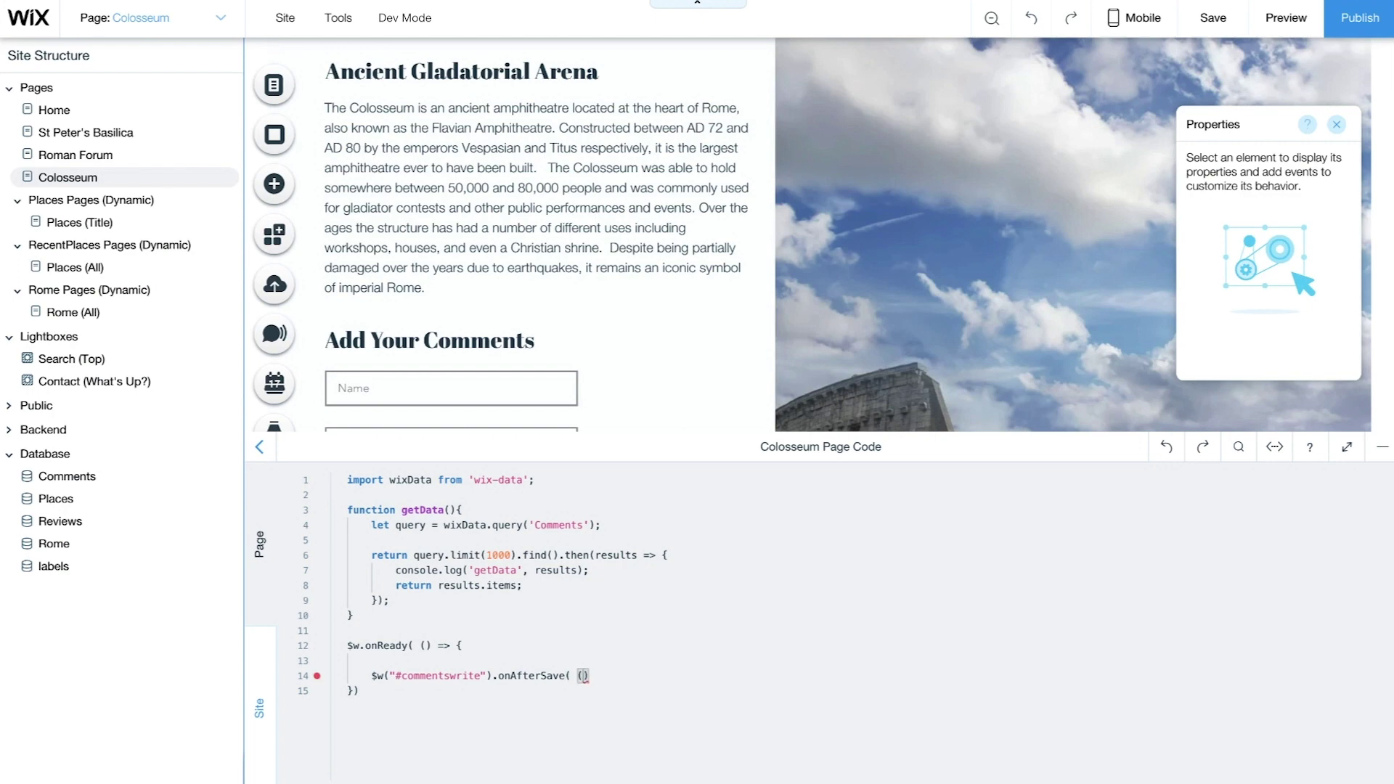
key(Return)
text(getData().then((items) => {)
key(Return)
text($w("#comments)
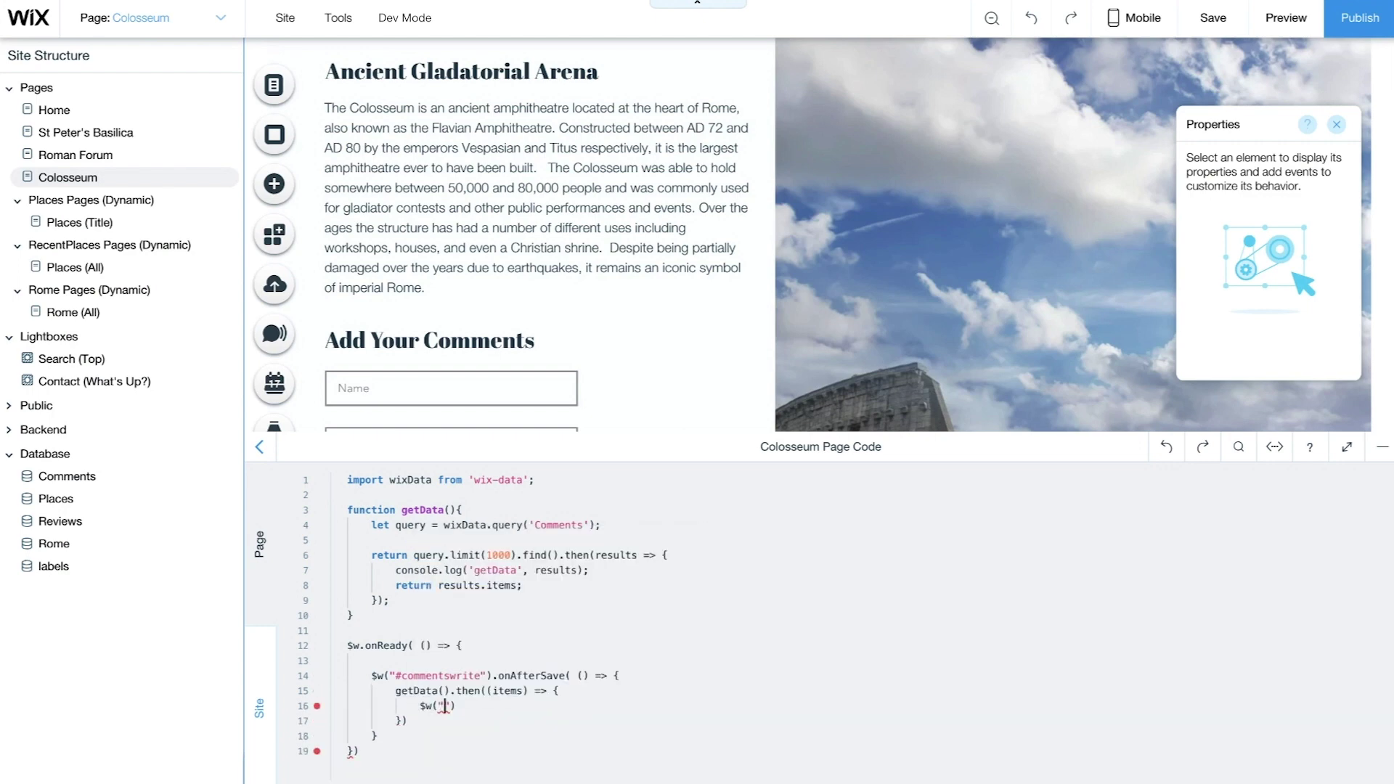
key(Return)
text(.data = items;)
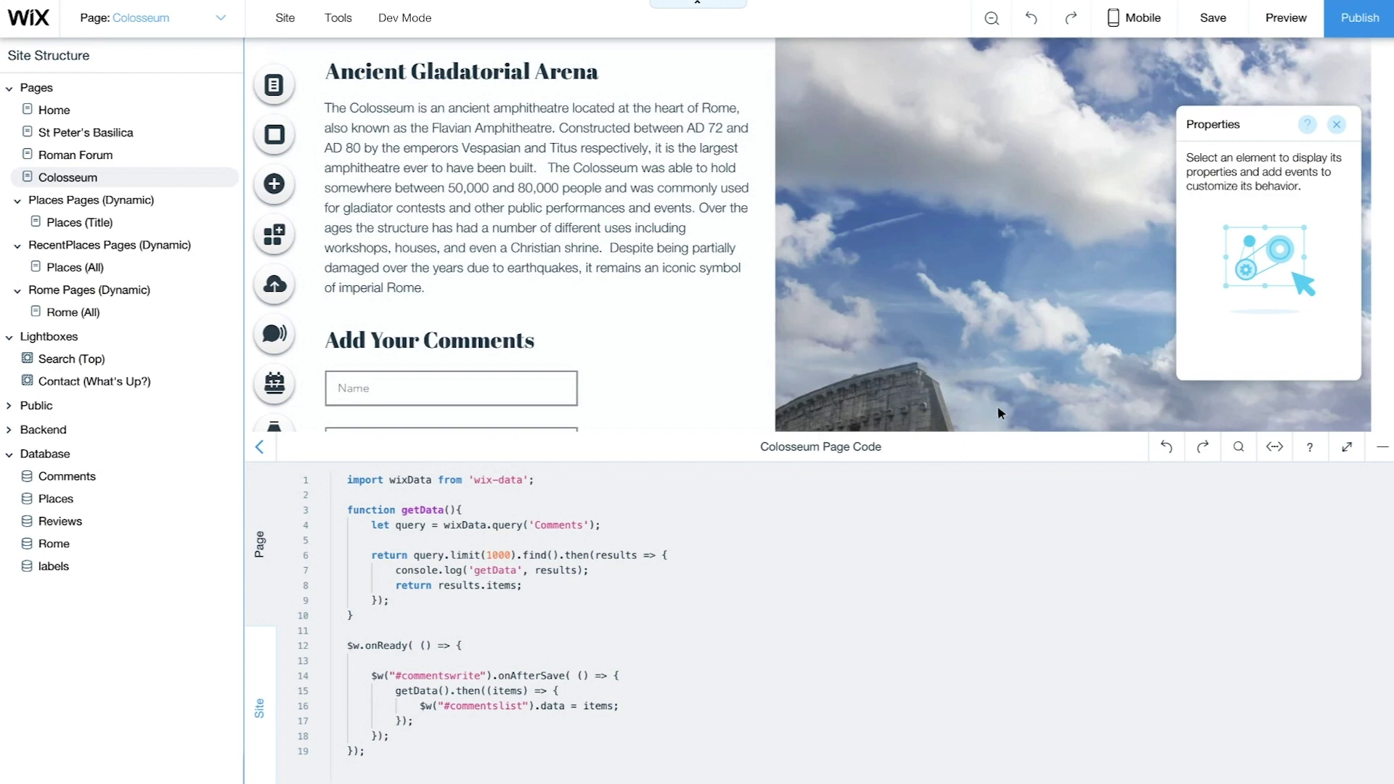
In Preview, enter a name and the comment 'Highly recommended!', then send it.
click(1292, 26)
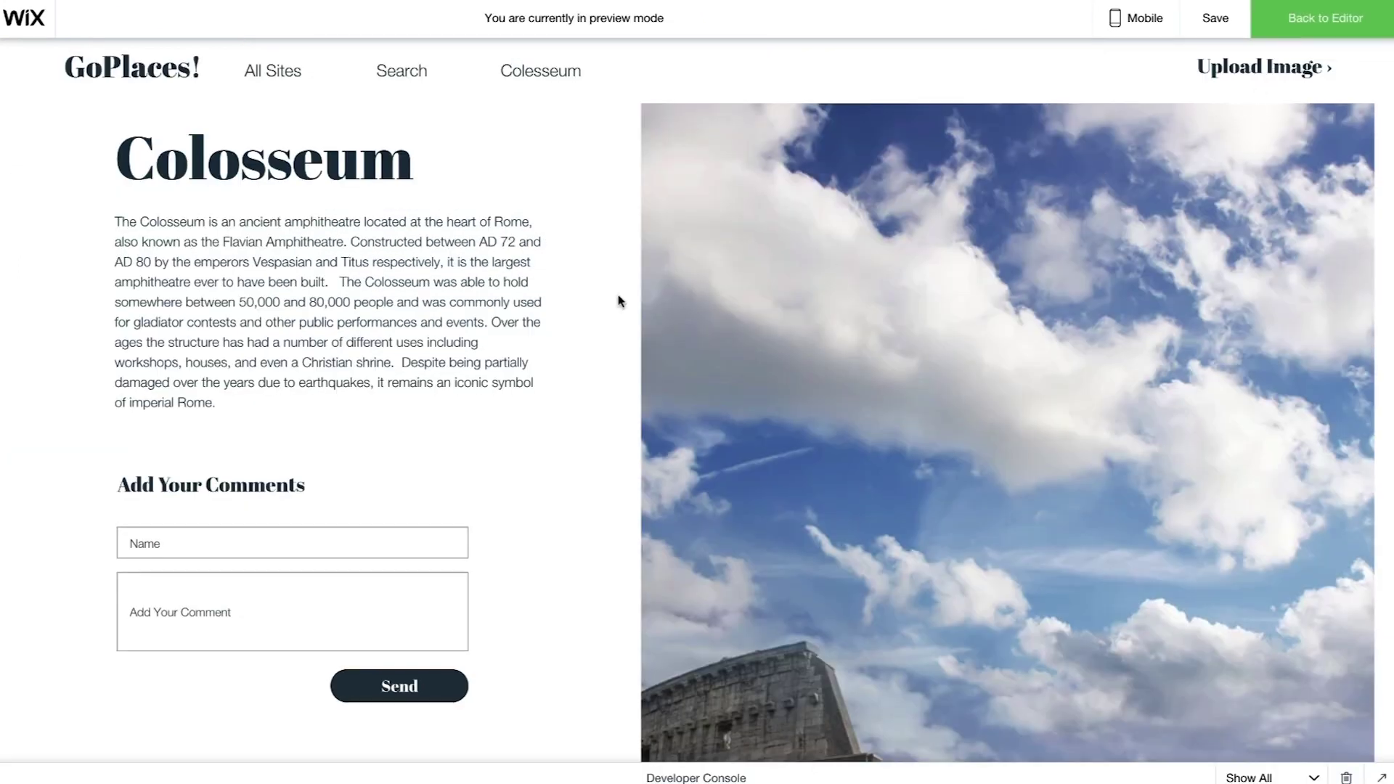
scroll(618, 301, down, 3)
click(443, 360)
text(Mark)
key(Tab)
text(Highly recomme)
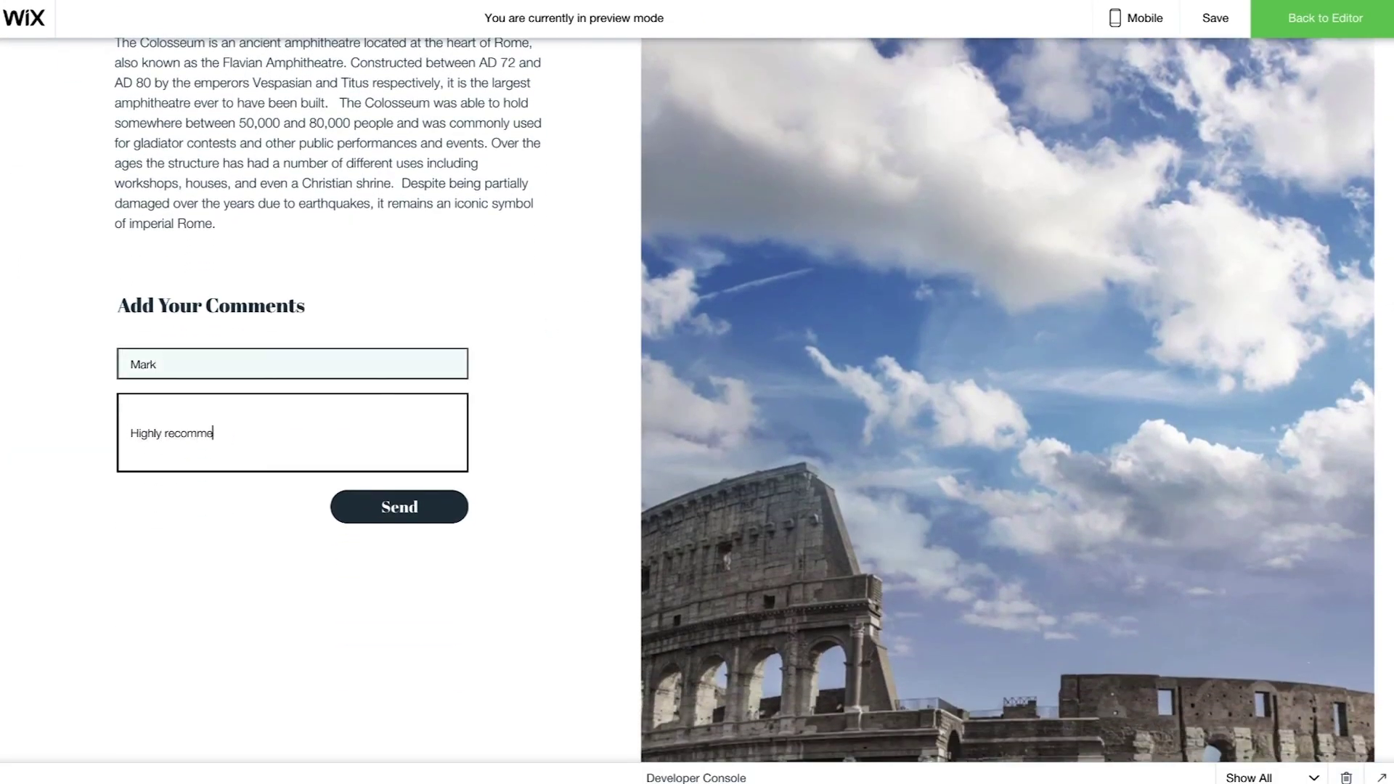
click(445, 508)
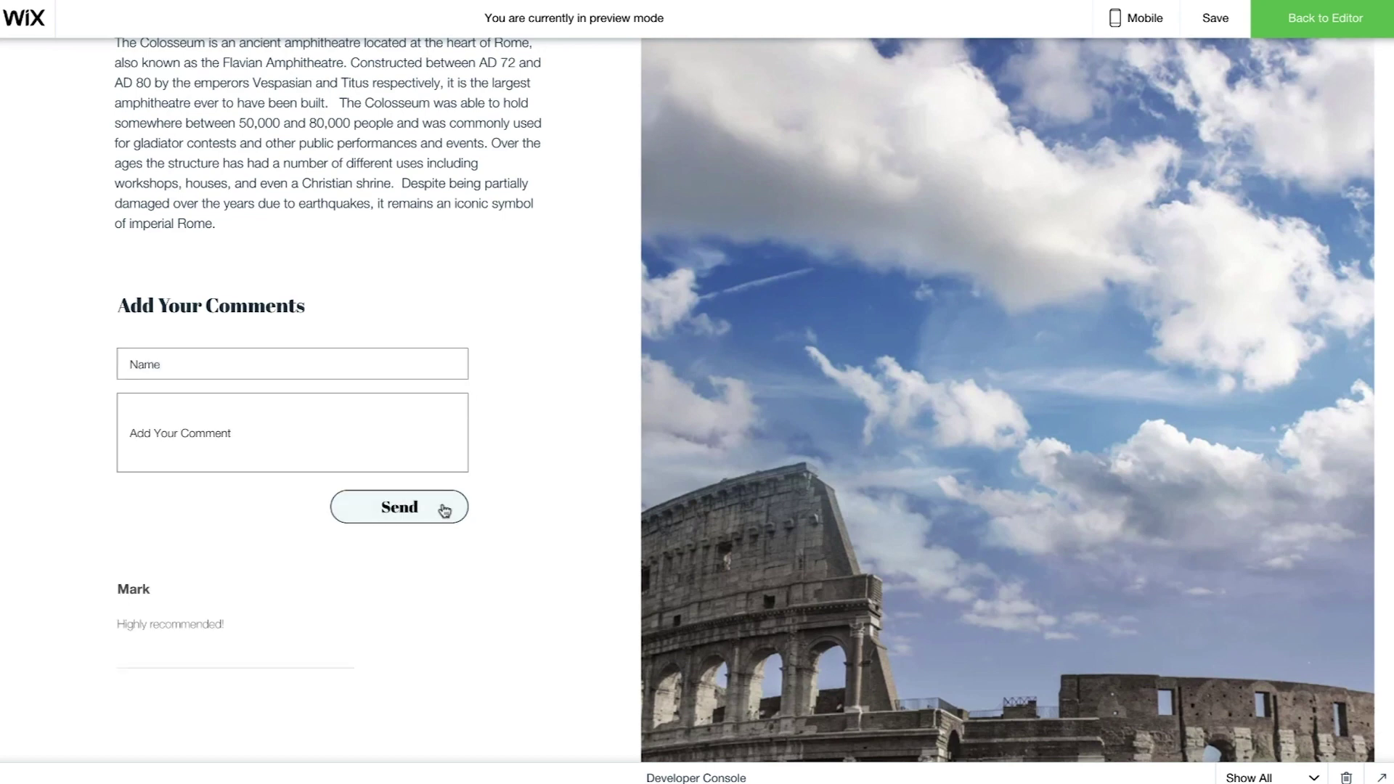